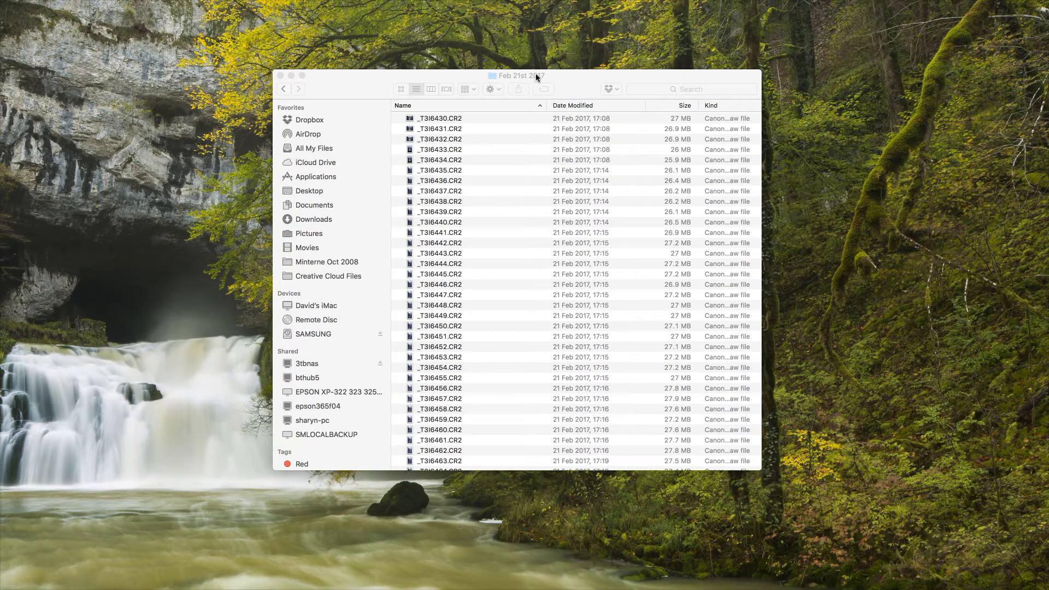
Switch to Lightroom, start a photo import and expand the media drive as the source
left_click(556, 77)
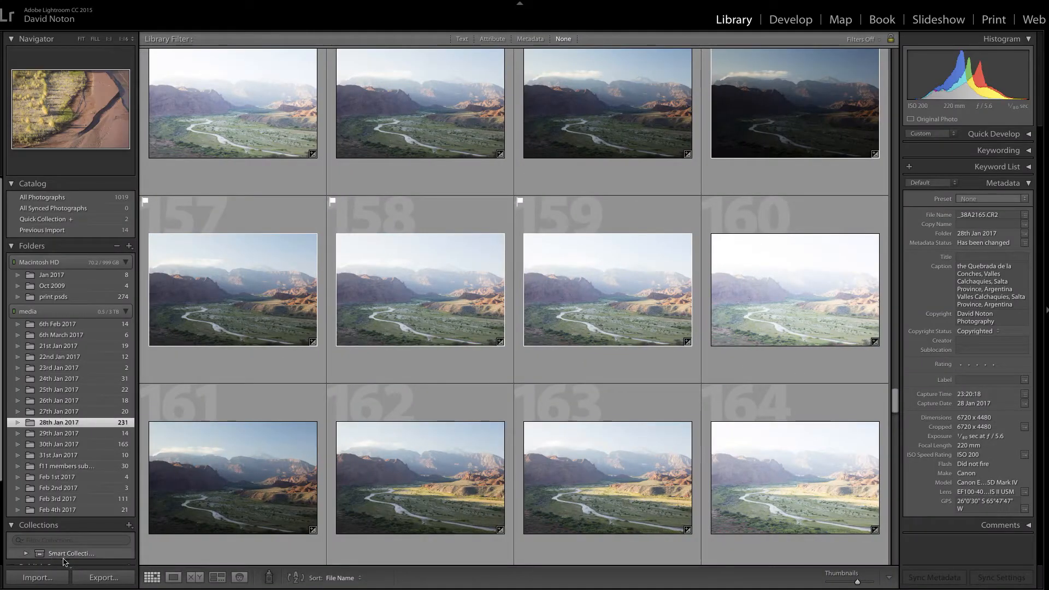
left_click(38, 577)
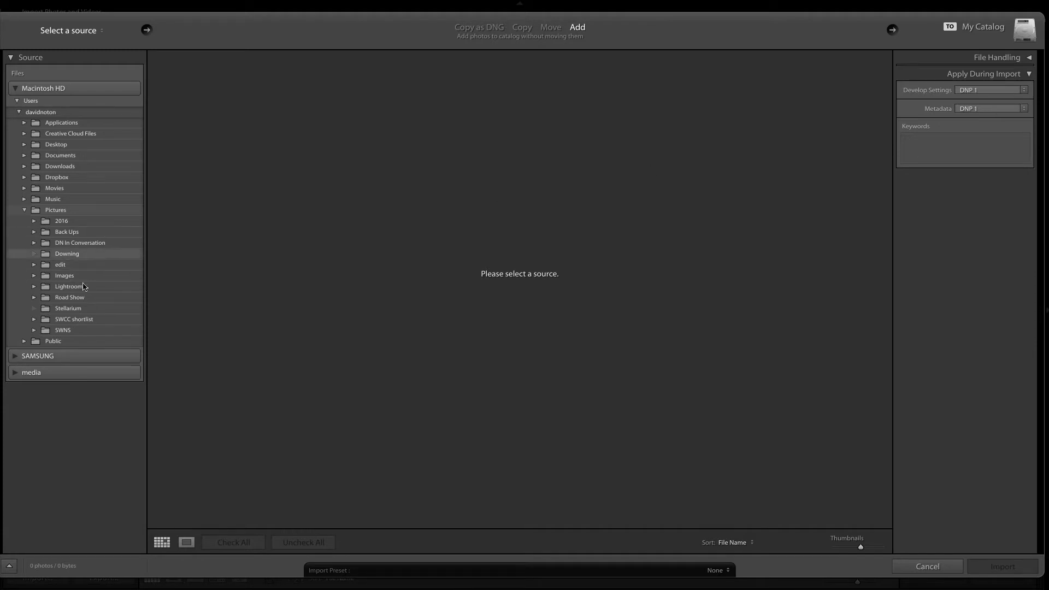
left_click(16, 374)
Import all photos from the Feb 21st 2017 folder under Raw Images alias, 2017, Feb 2017 on the media drive
scroll(45, 489, "down", 3)
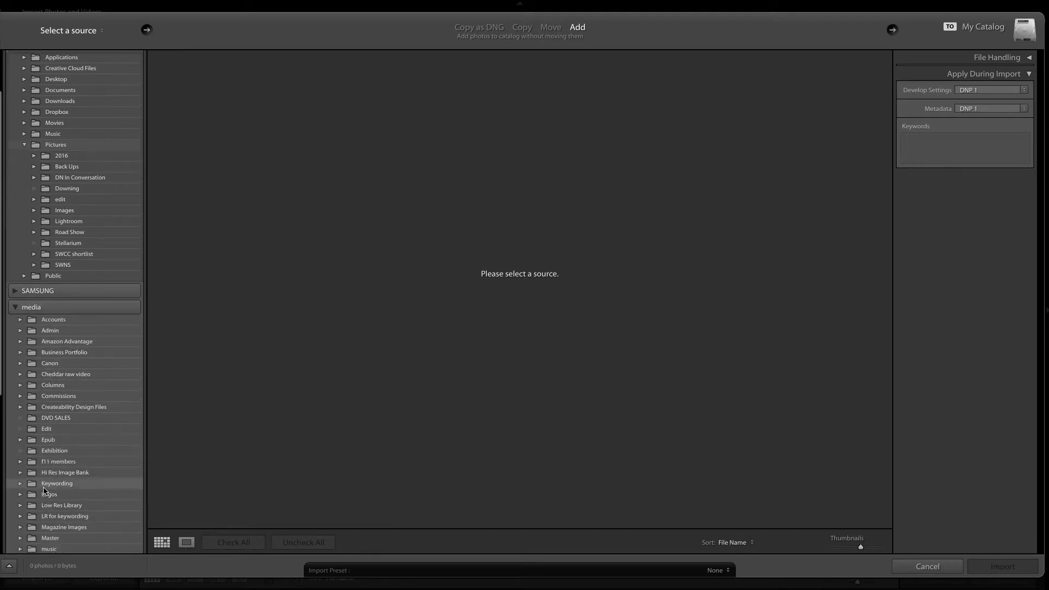
scroll(45, 490, "down", 10)
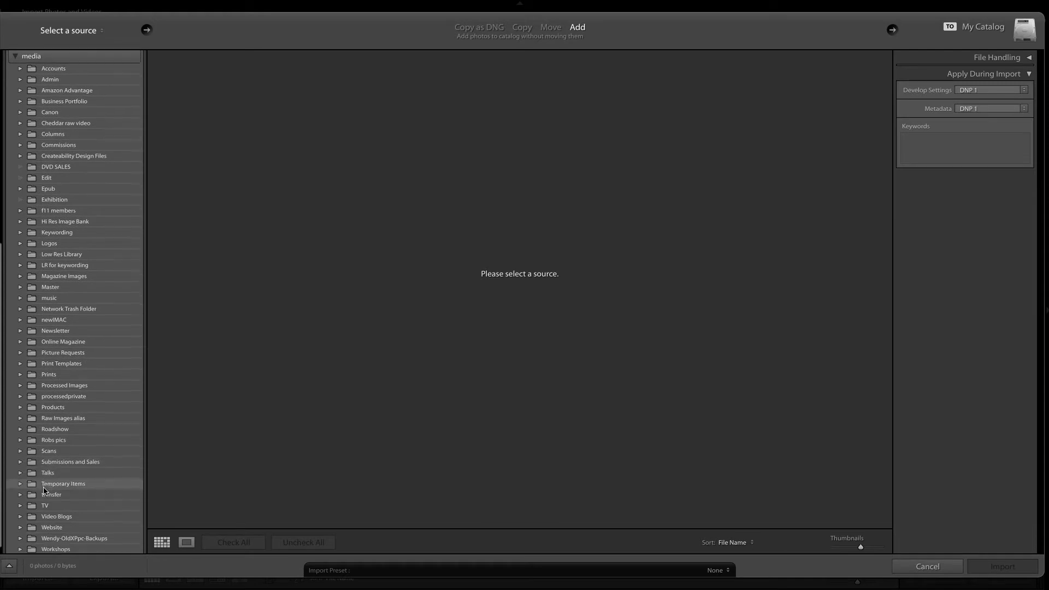
scroll(44, 488, "down", 1)
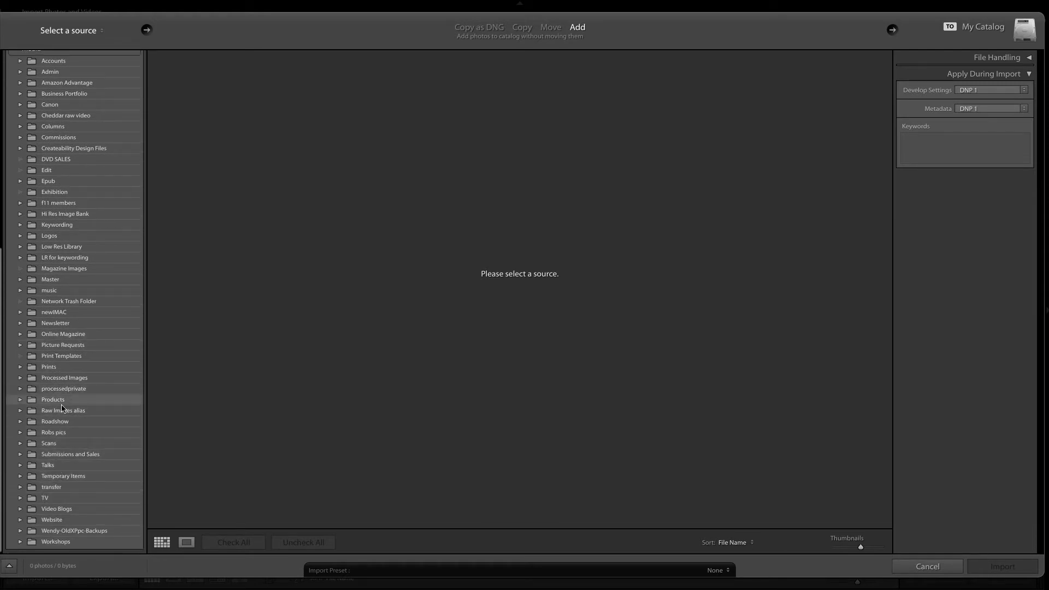
left_click(20, 411)
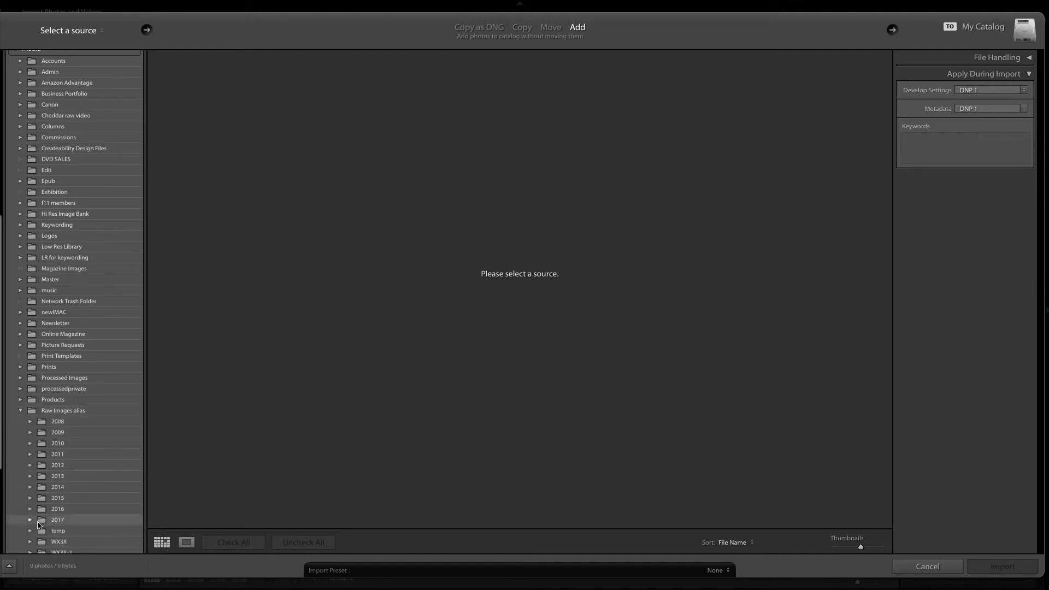
left_click(31, 519)
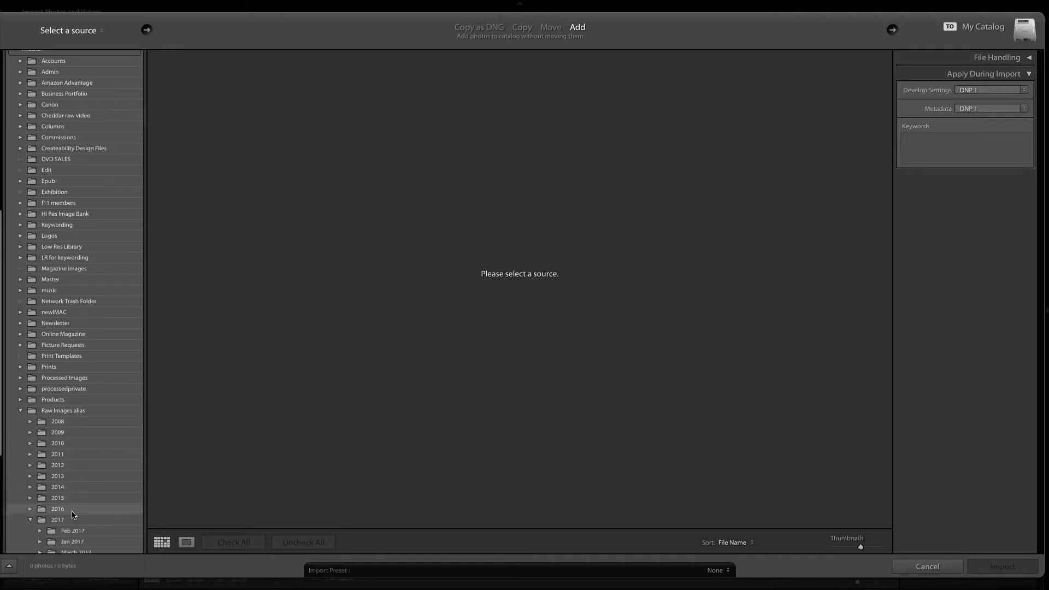
scroll(69, 513, "down", 3)
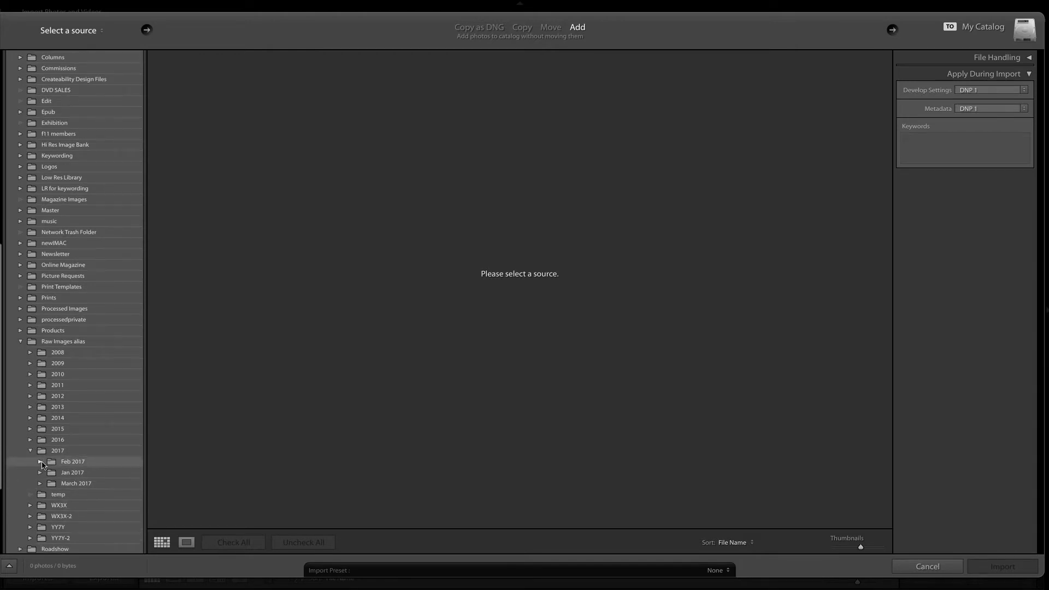
left_click(41, 462)
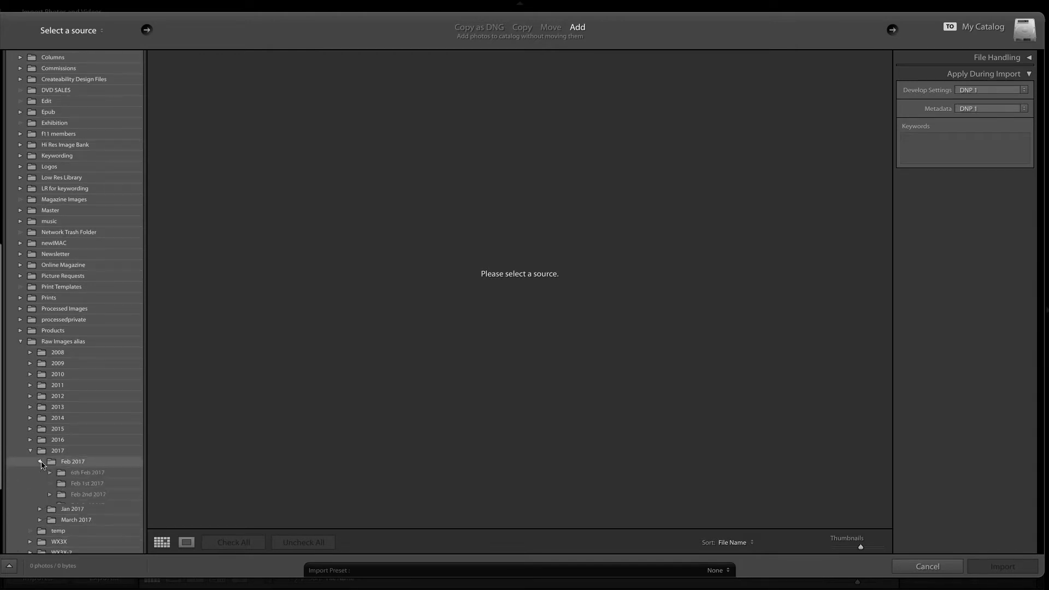
scroll(99, 486, "down", 3)
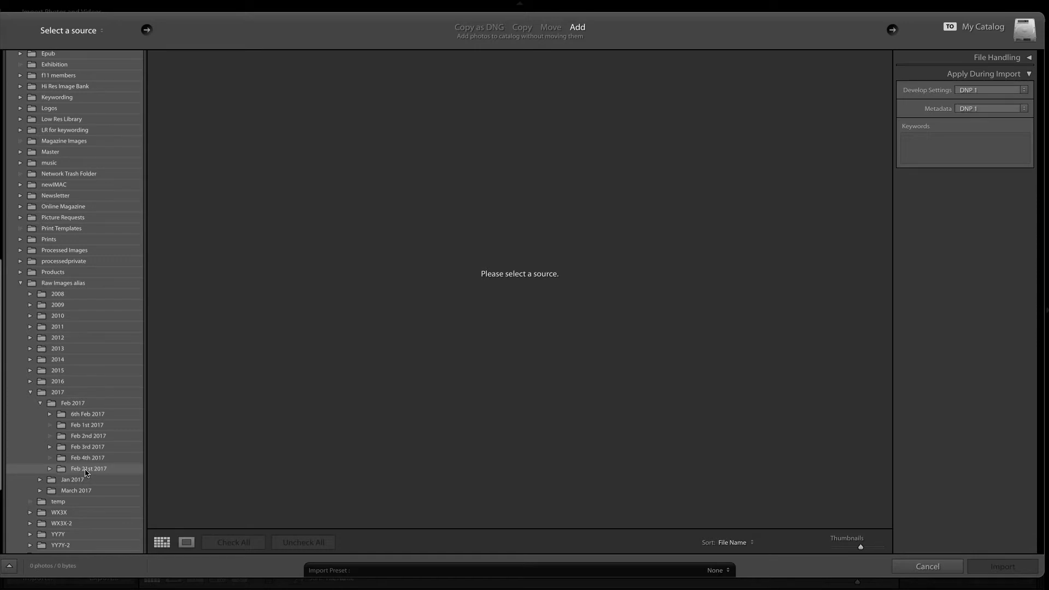
left_click(86, 468)
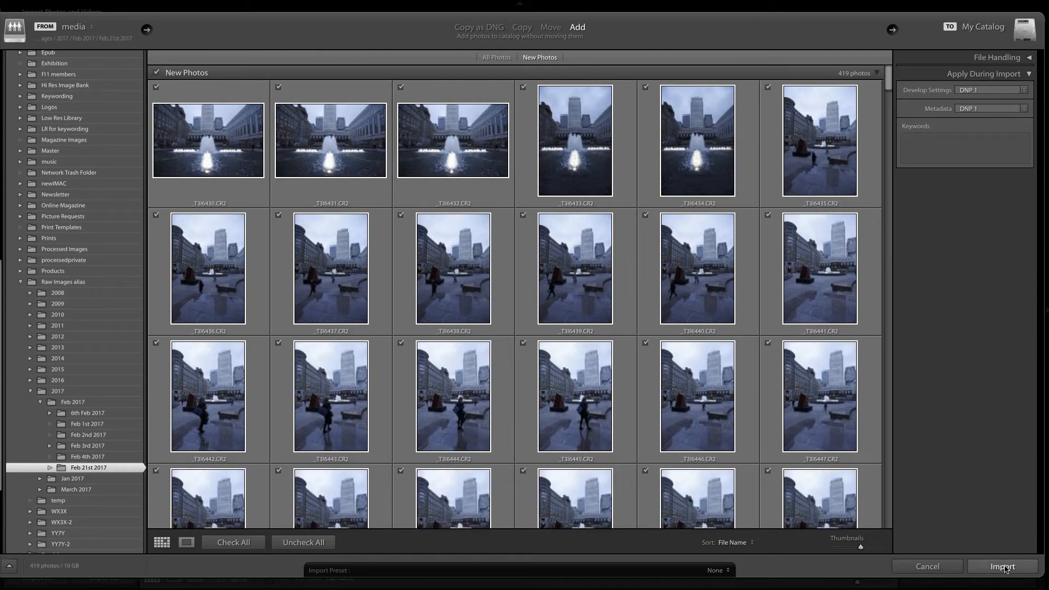
left_click(1003, 567)
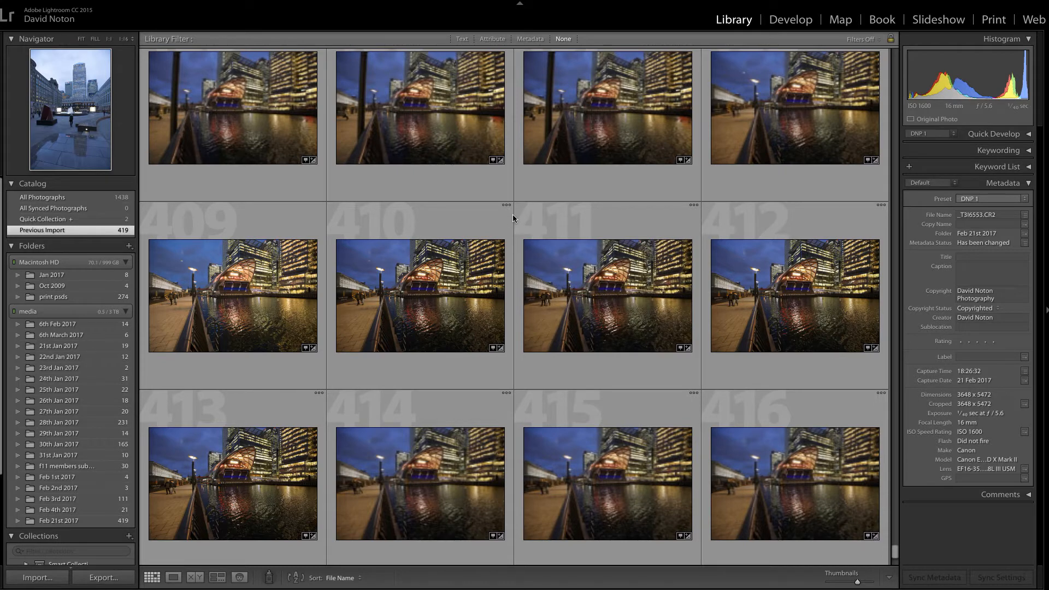
scroll(625, 330, "down", 3)
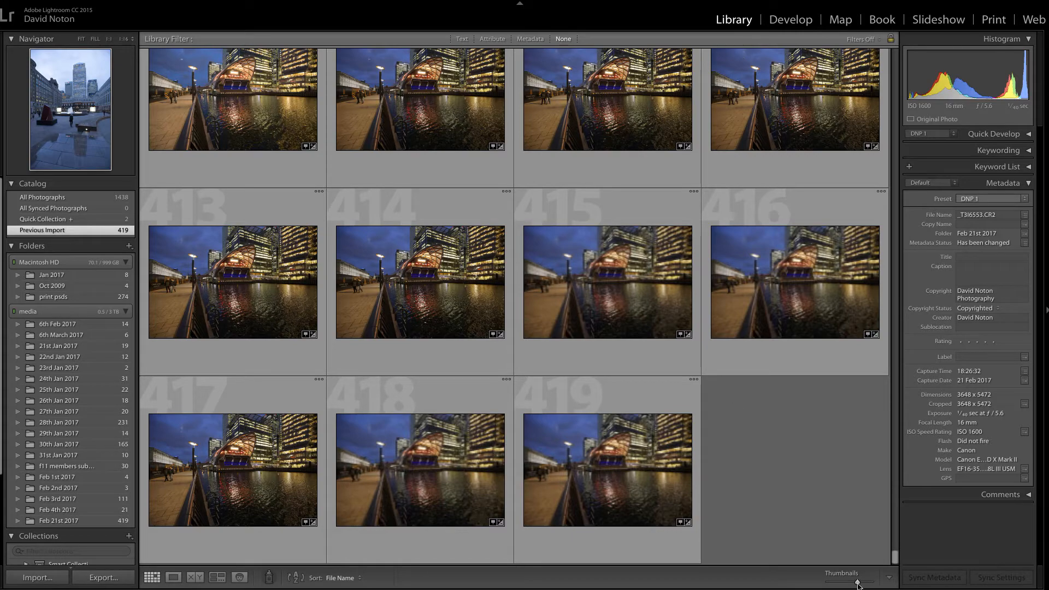
mouse_move(856, 582)
left_mouse_down()
mouse_move(869, 584)
mouse_move(839, 585)
mouse_move(855, 586)
left_mouse_up()
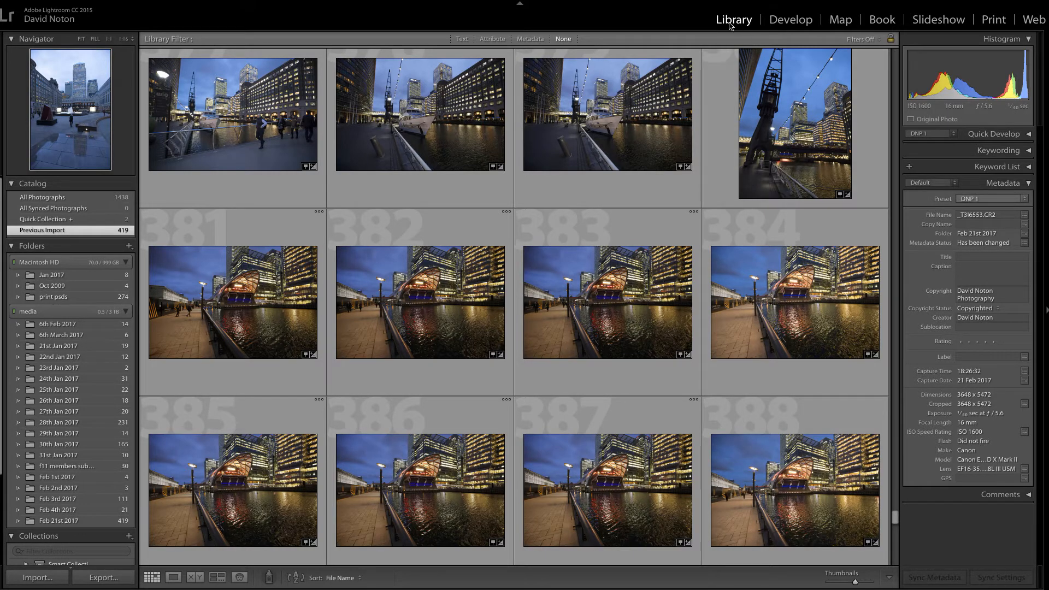
Open the metadata preset editor, review its basic info and IPTC copyright fields, and close it
left_click(1024, 201)
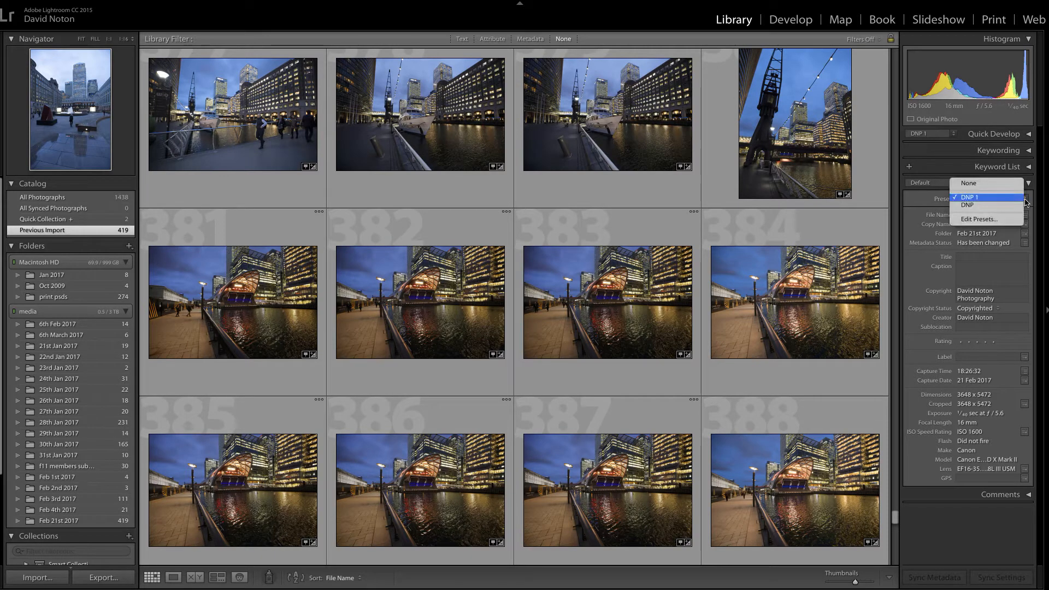
left_click(976, 223)
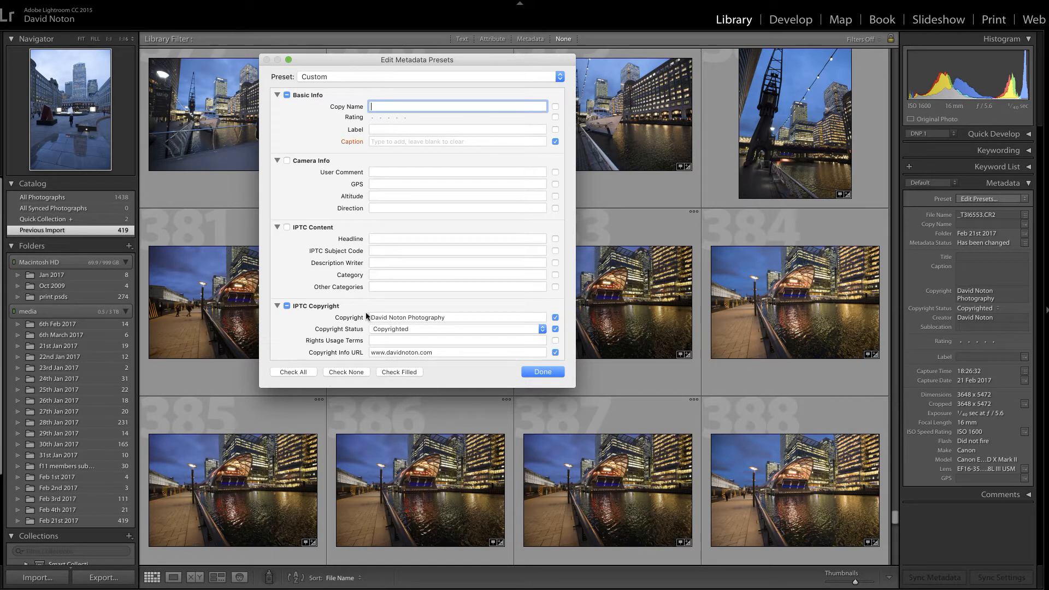
left_click(544, 373)
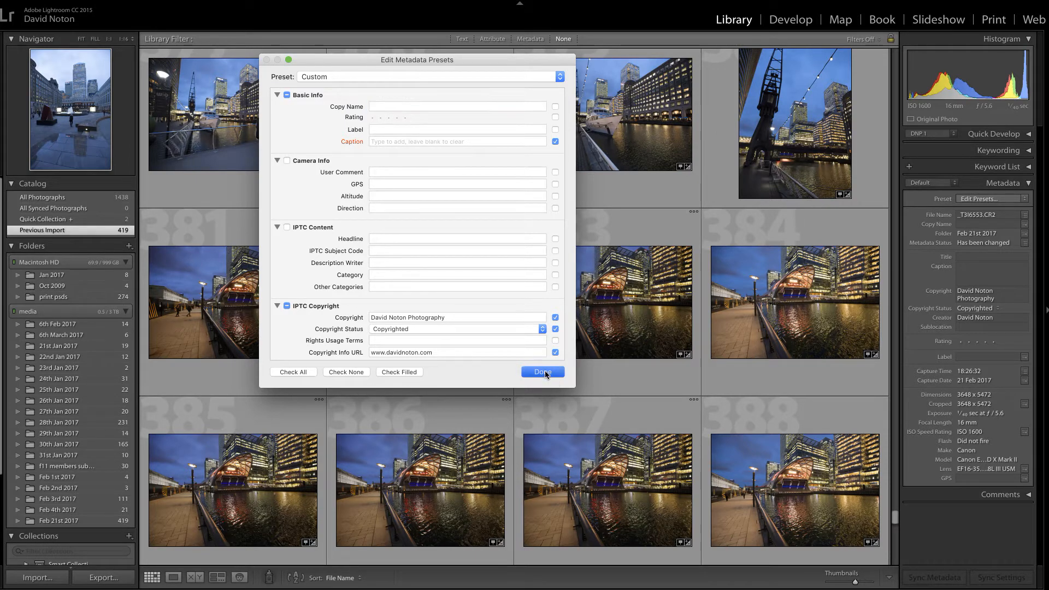
left_click(467, 159)
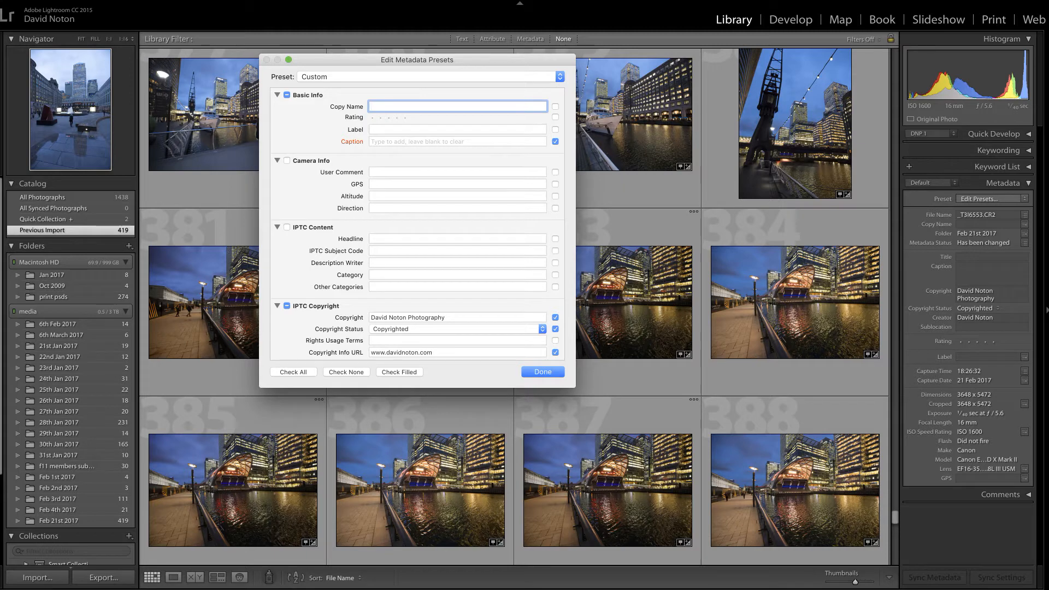
left_click(542, 372)
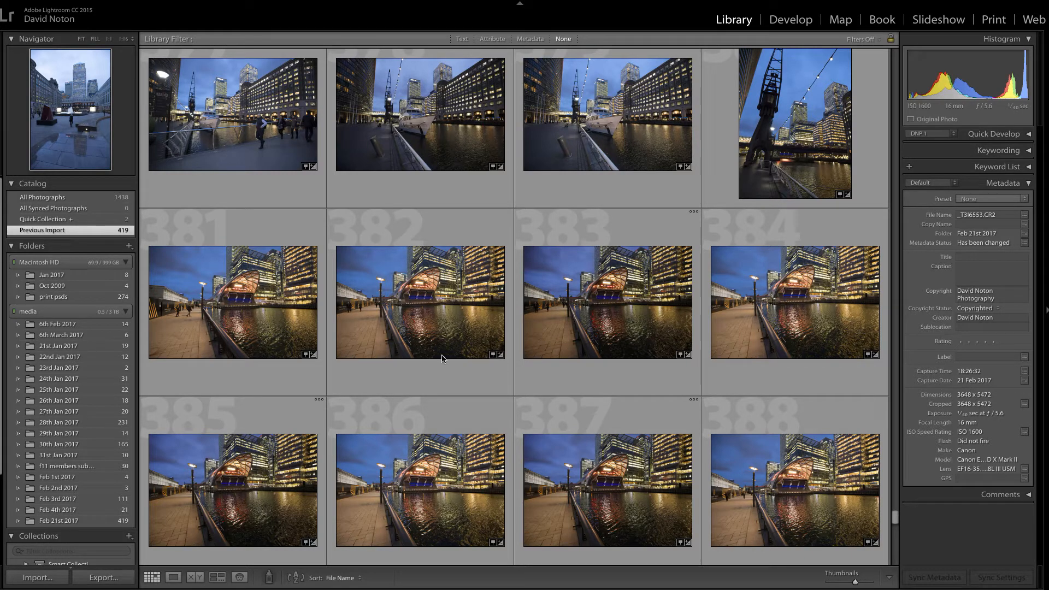
Select photo 411 (_T3I6840.CR2) near the end of the imported set and open it in the Develop module
left_click(794, 21)
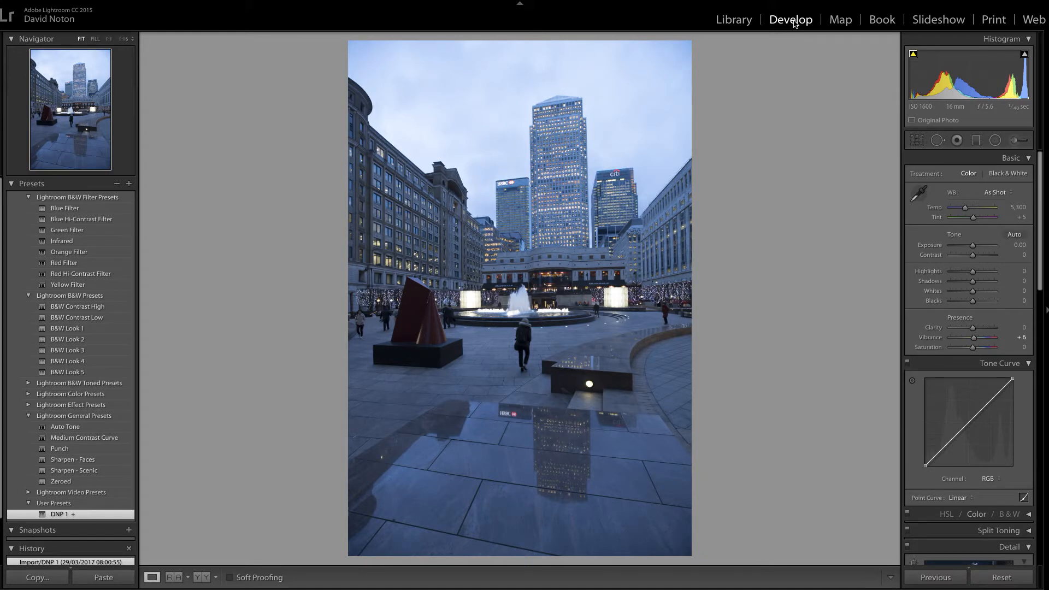
left_click(736, 22)
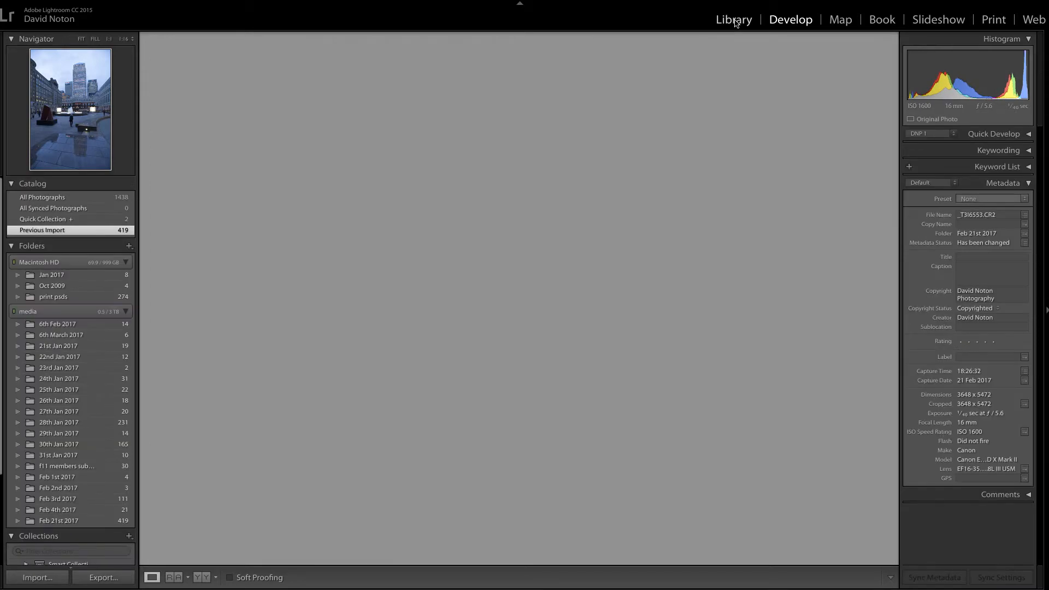
scroll(699, 270, "down", 5)
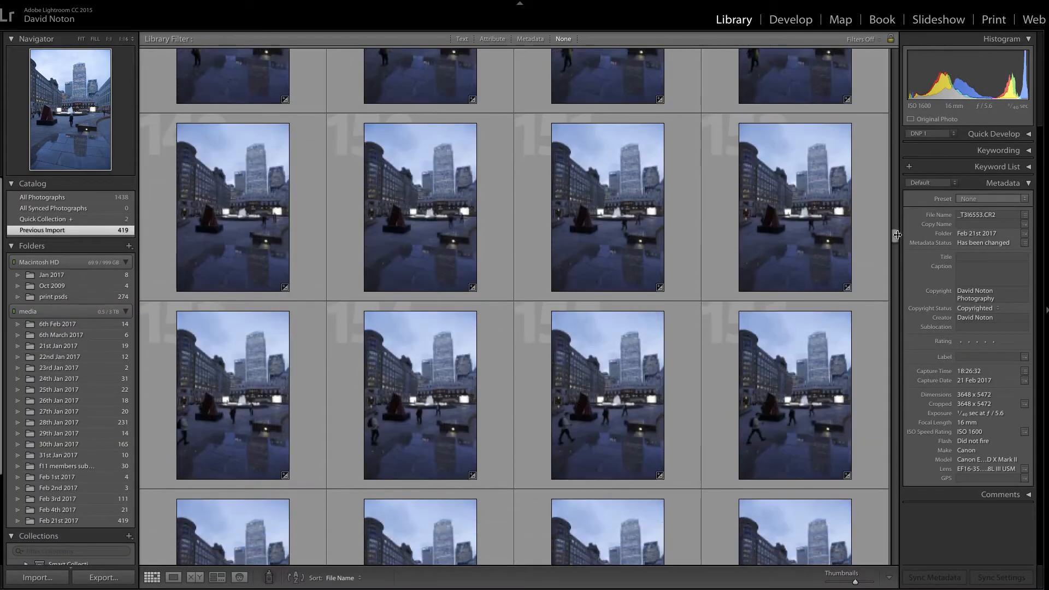
left_click_drag(898, 234, 903, 307)
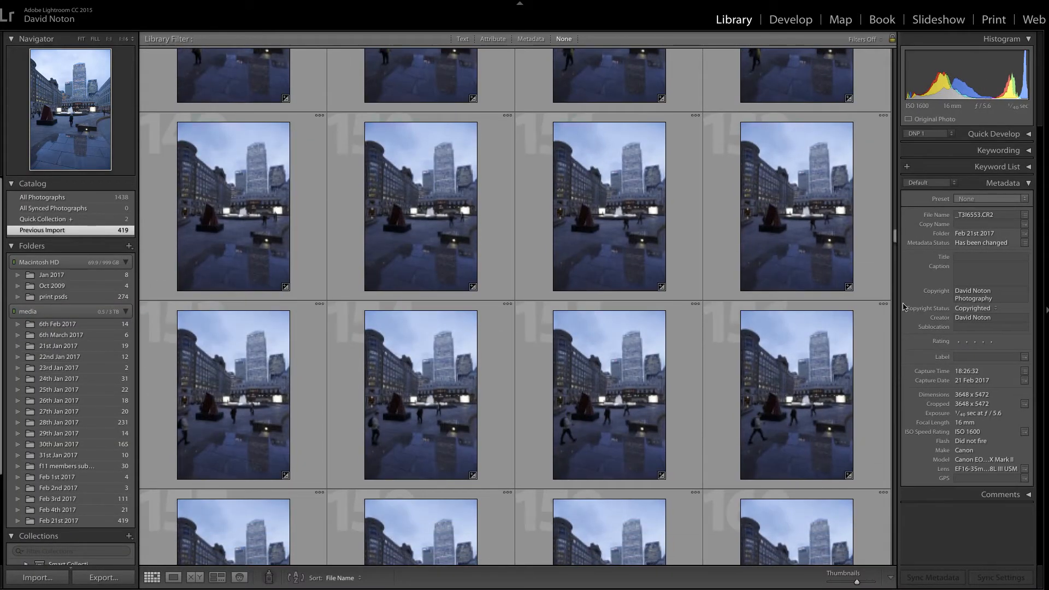
left_click_drag(894, 236, 890, 550)
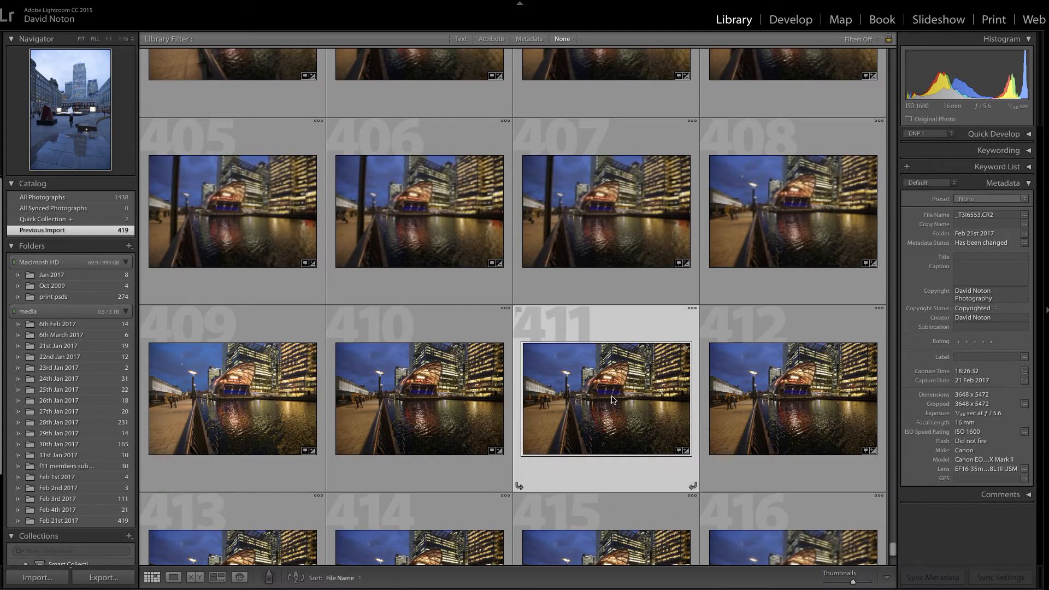
left_click(612, 399)
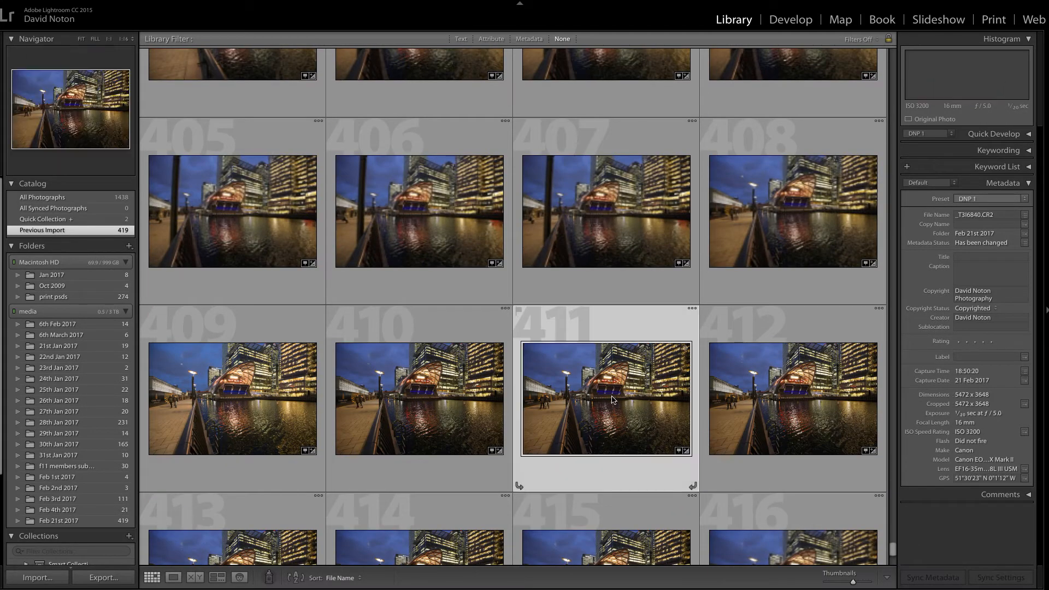
left_click(791, 21)
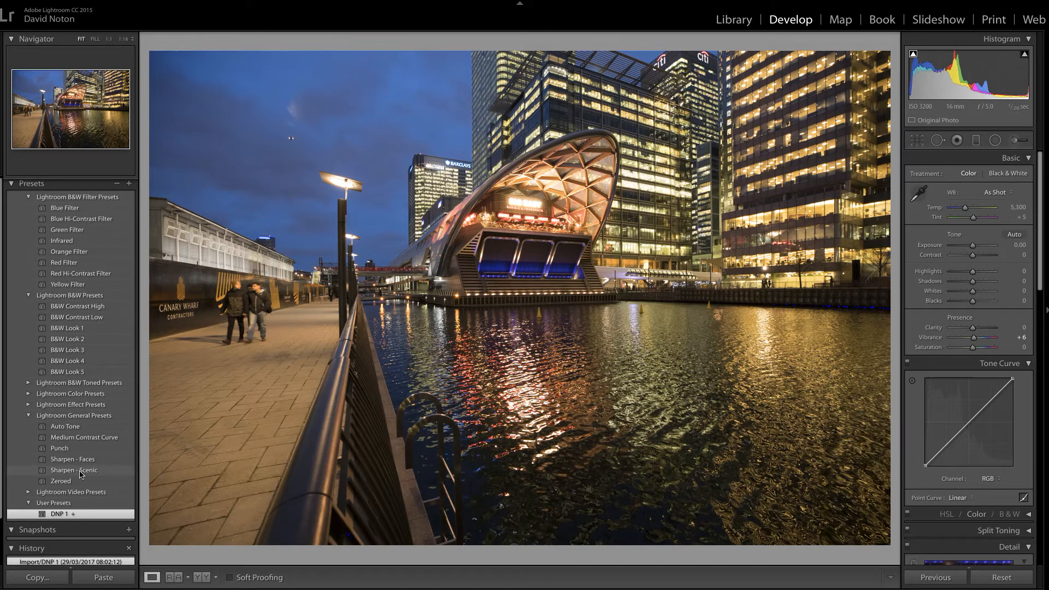
Apply the Sharpen - Scenic preset to the photo and set the sharpening Masking to 10
left_click(79, 472)
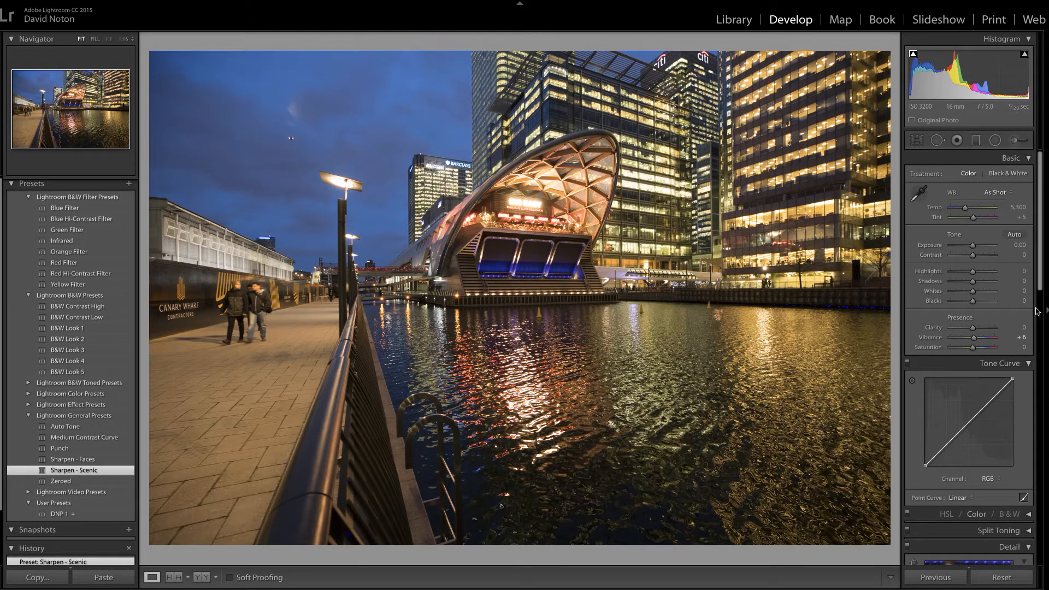
scroll(1041, 286, "down", 6)
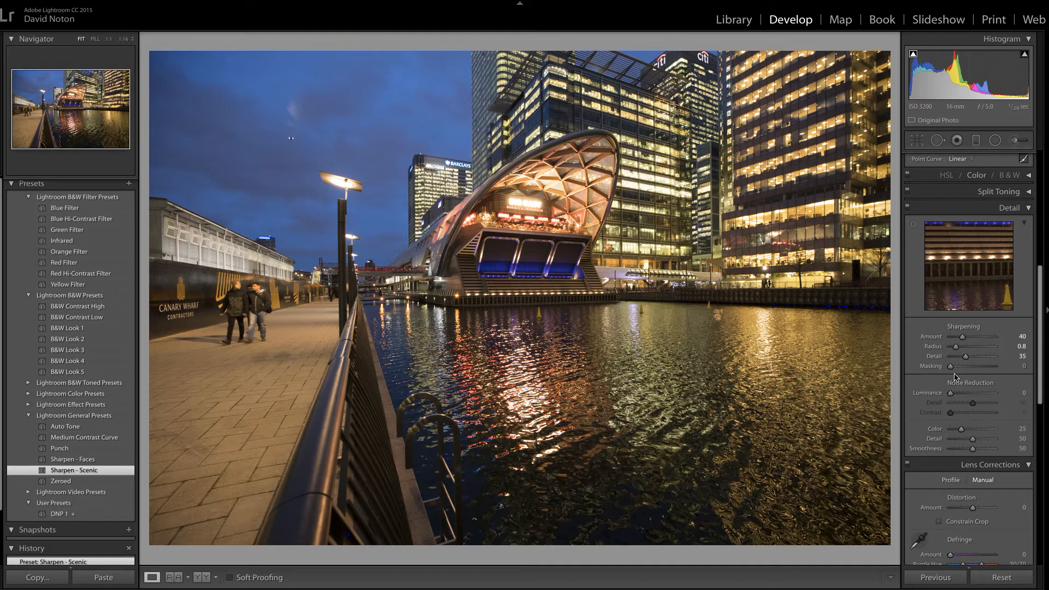
left_click_drag(950, 366, 956, 371)
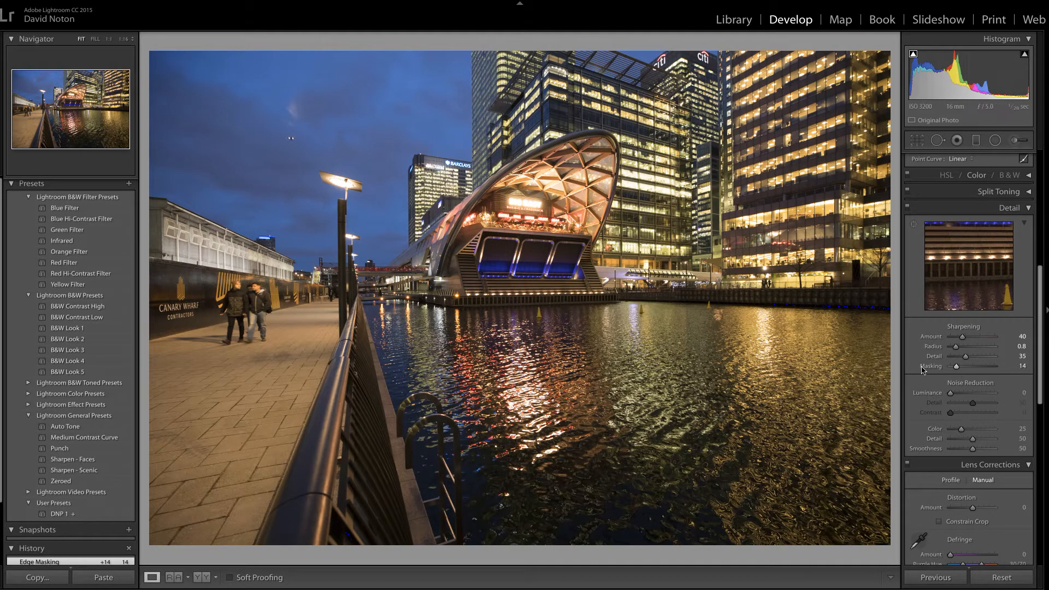
scroll(955, 366, "up", 1)
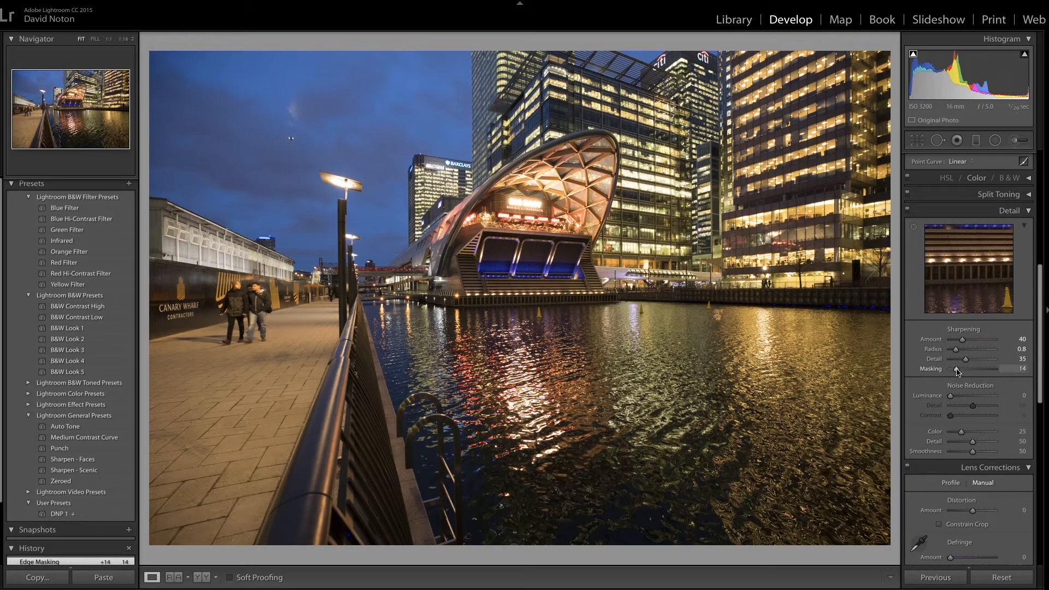
scroll(957, 372, "down", 1)
left_click_drag(957, 371, 955, 371)
scroll(954, 369, "down", 1)
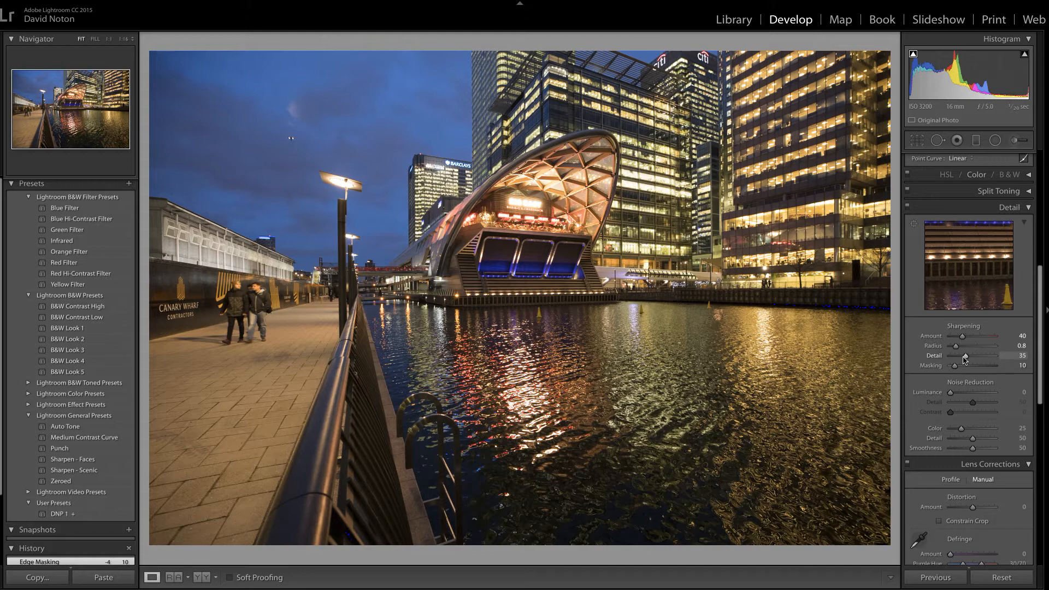
Review the settings that can be stored in a new develop preset, and leave the dialog without creating one
scroll(965, 359, "up", 5)
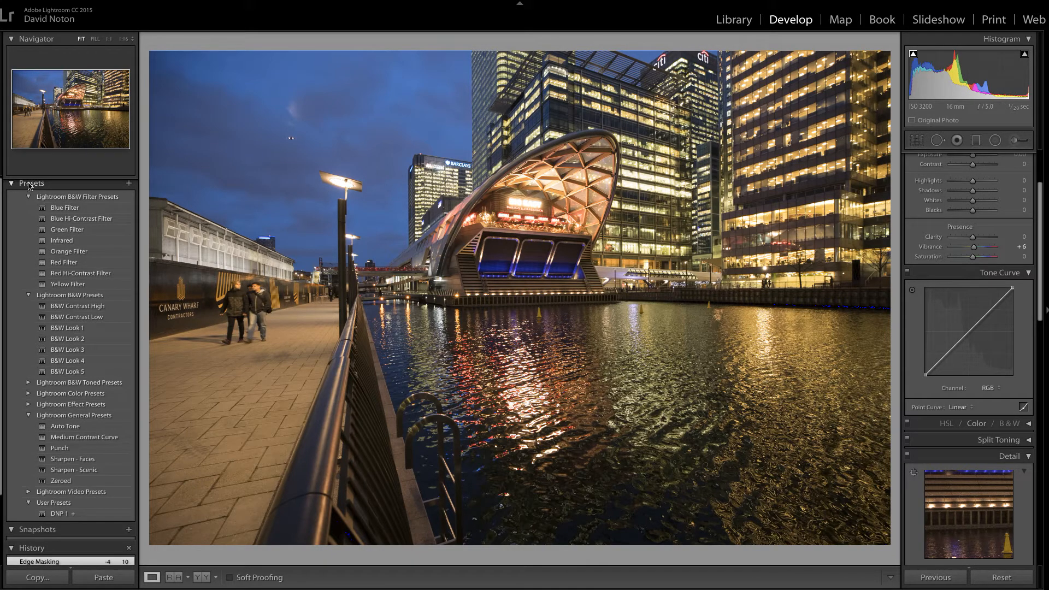
left_click(129, 185)
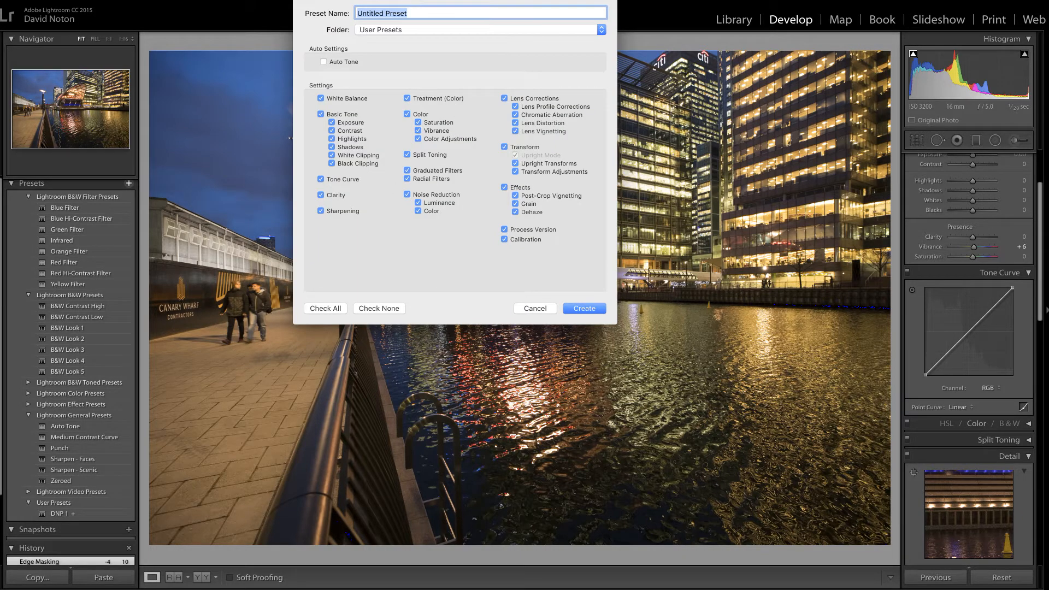
left_click_drag(416, 1, 436, 83)
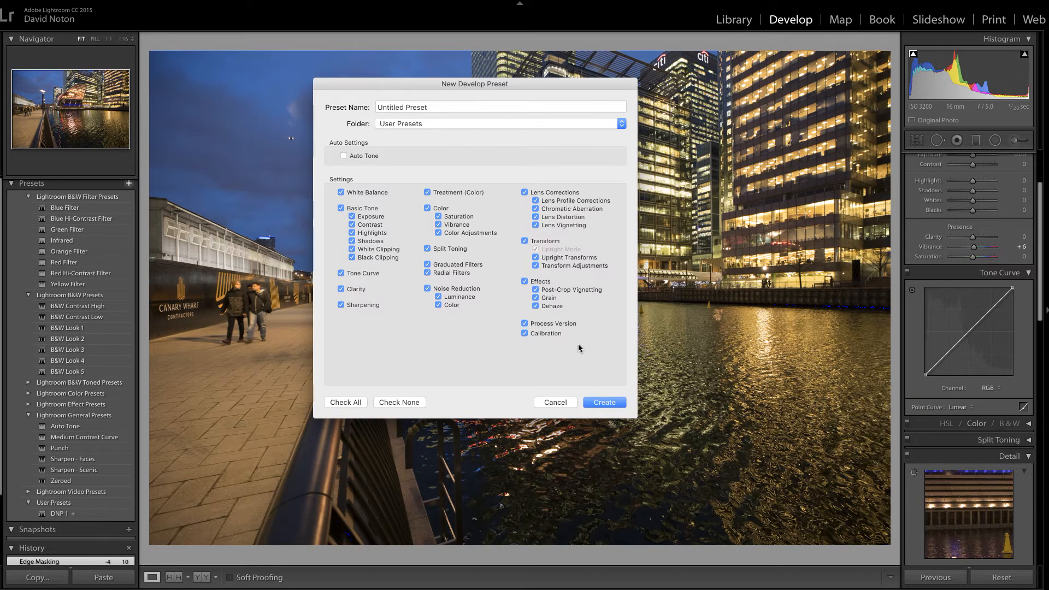
left_click(551, 401)
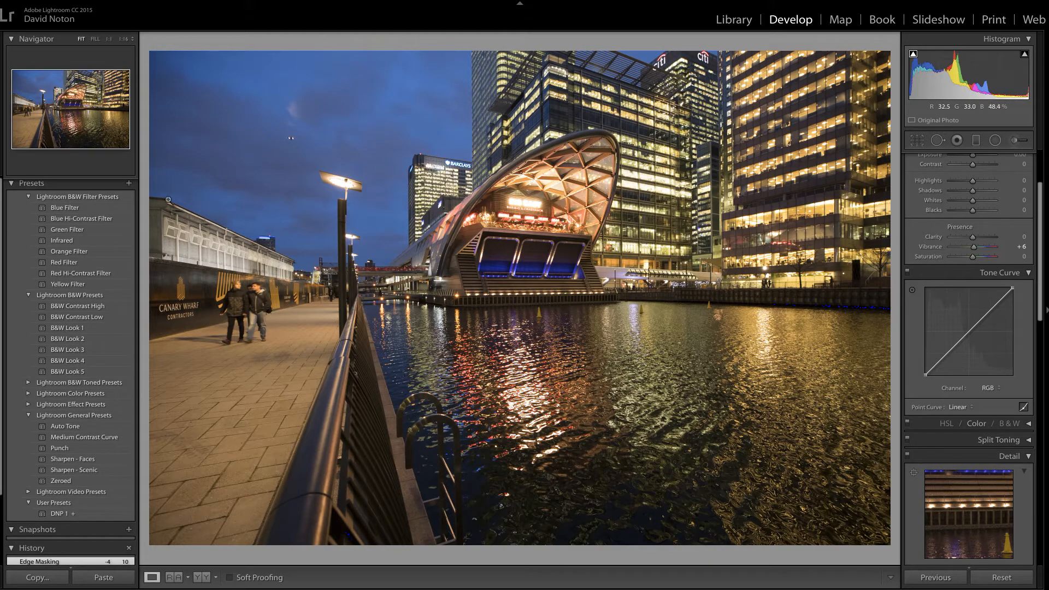
Look over the setting groups offered for a new develop preset again, discard the preset, and return to the Library grid
left_click(129, 186)
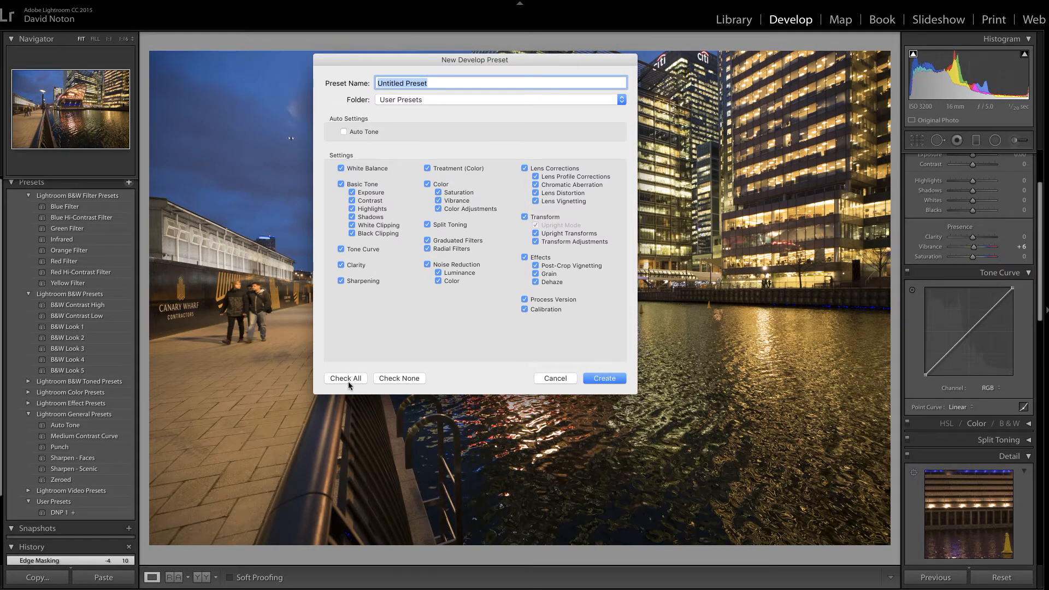
left_click(554, 378)
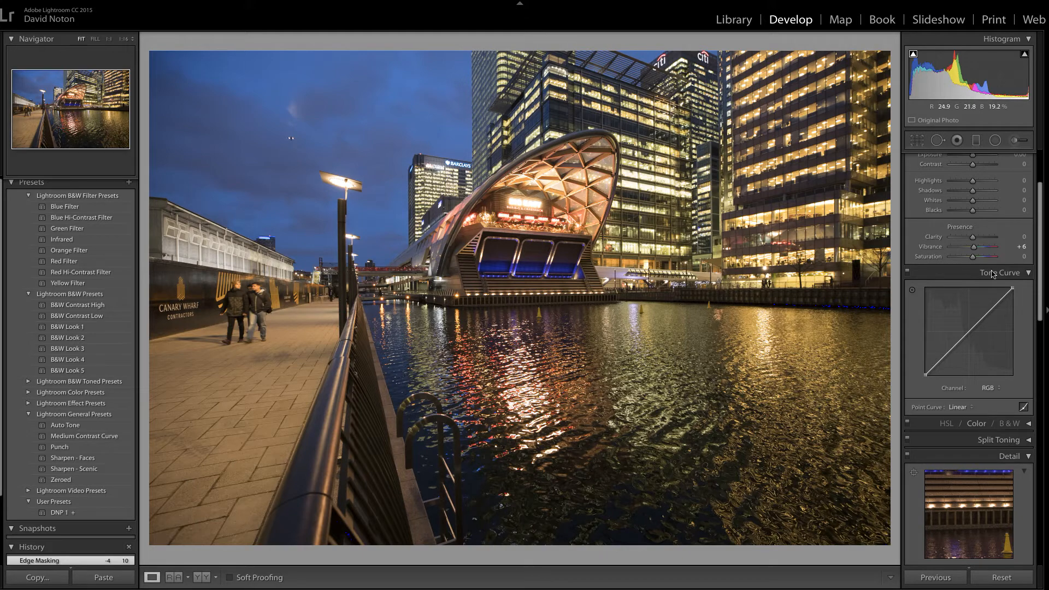
left_click(733, 22)
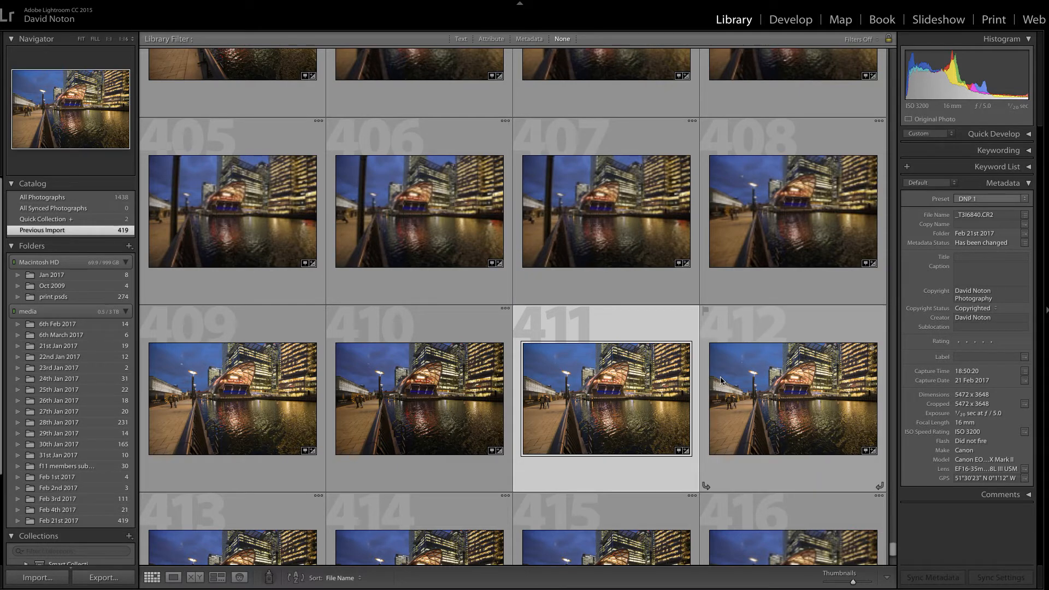
Browse the imported dusk waterfront frames from about 305 to 356 and compare the passers-by for the best composition
mouse_move(720, 381)
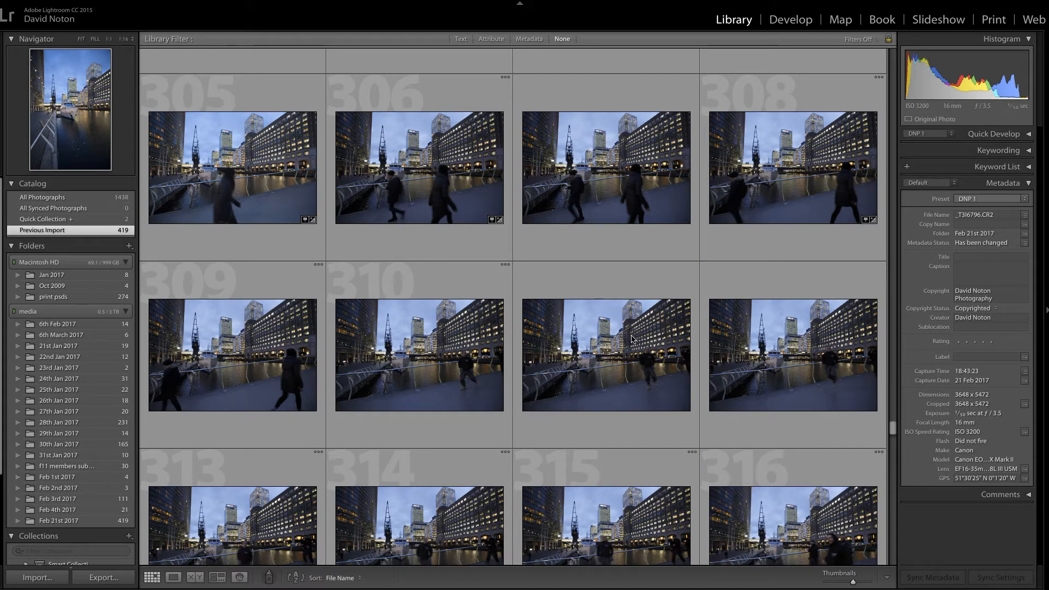
scroll(622, 330, "down", 2)
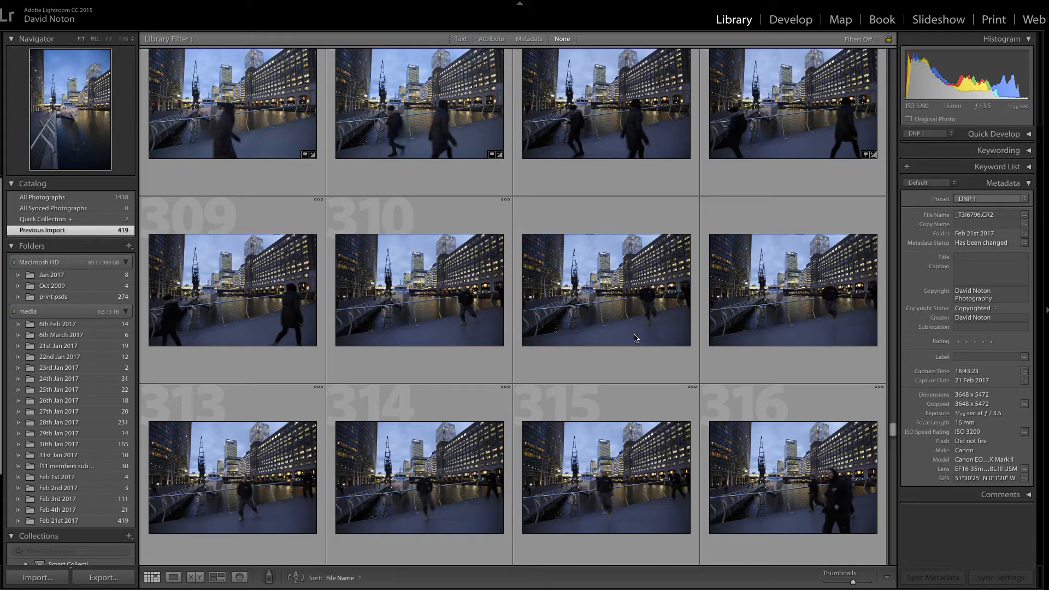
scroll(636, 337, "down", 3)
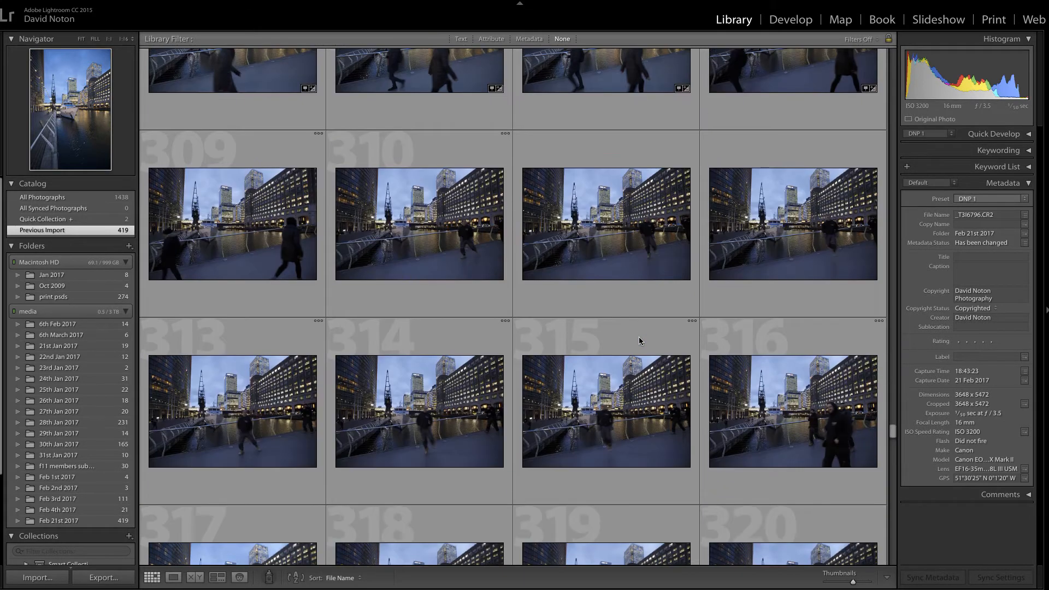
scroll(639, 340, "down", 4)
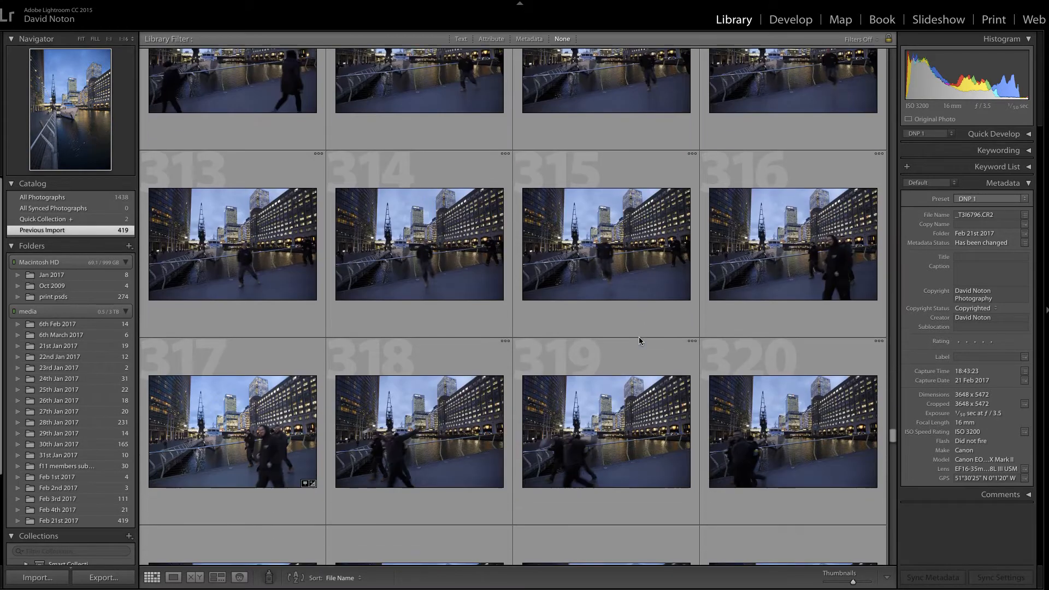
scroll(639, 339, "down", 3)
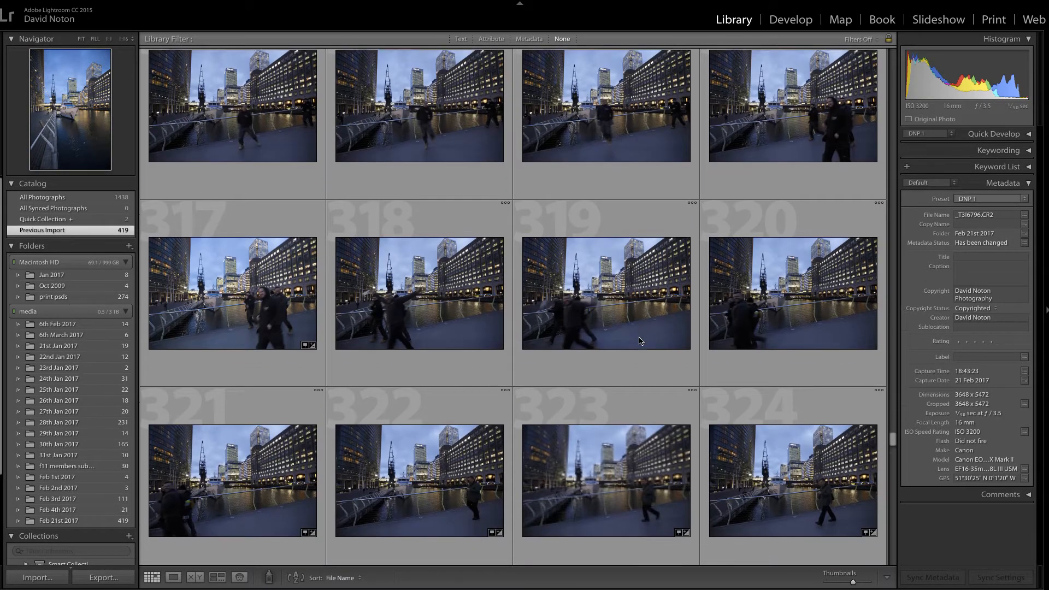
scroll(639, 340, "down", 2)
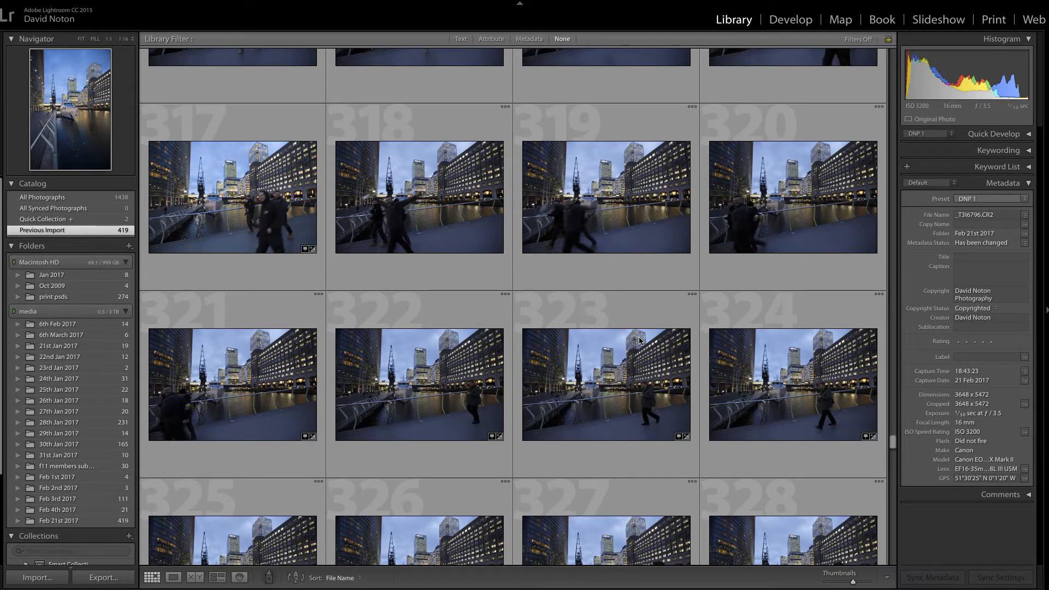
scroll(644, 335, "down", 2)
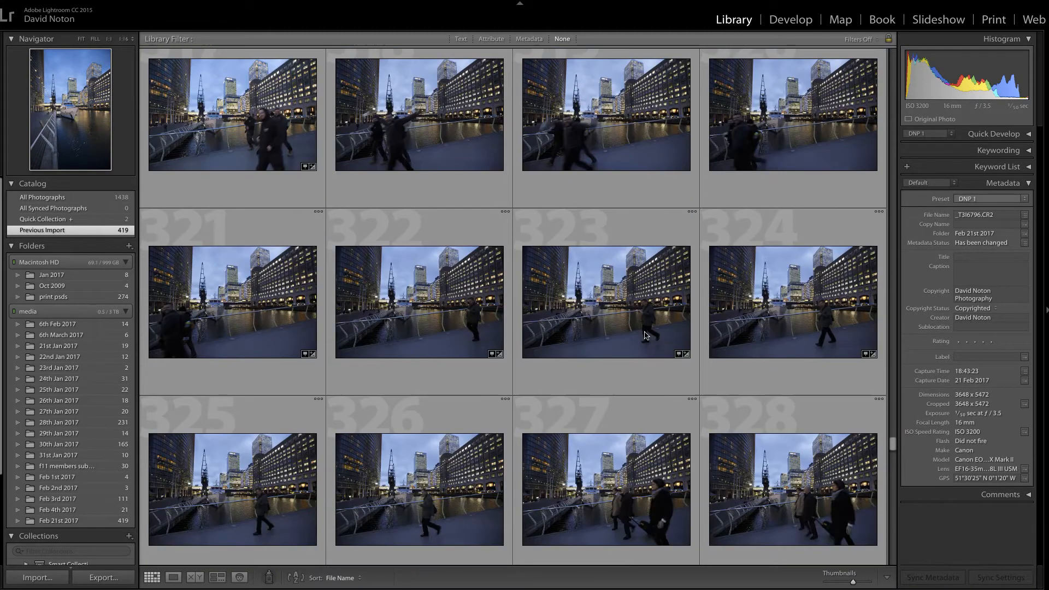
scroll(644, 335, "down", 5)
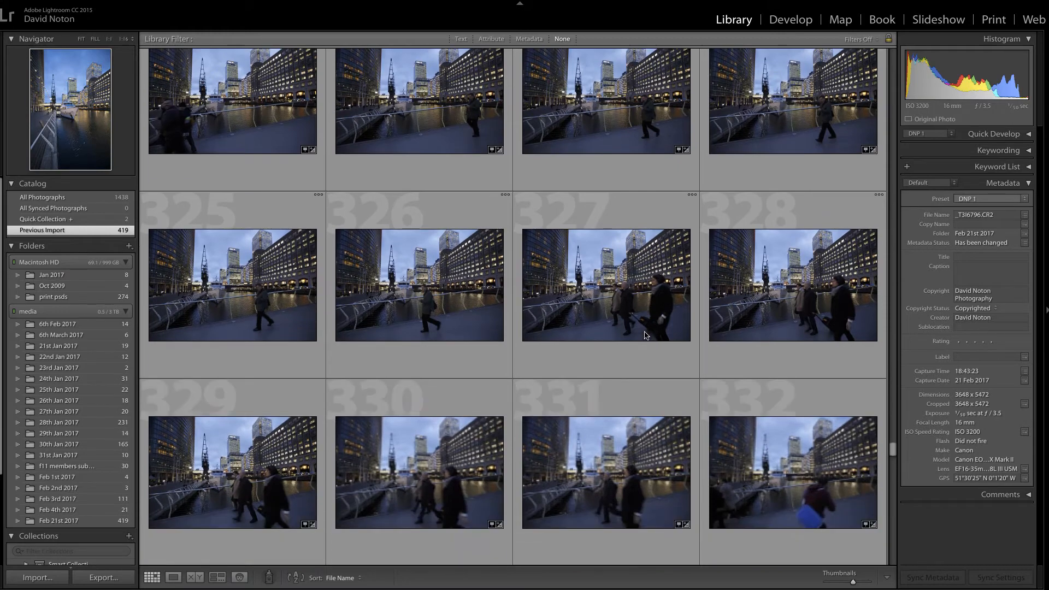
scroll(645, 335, "down", 4)
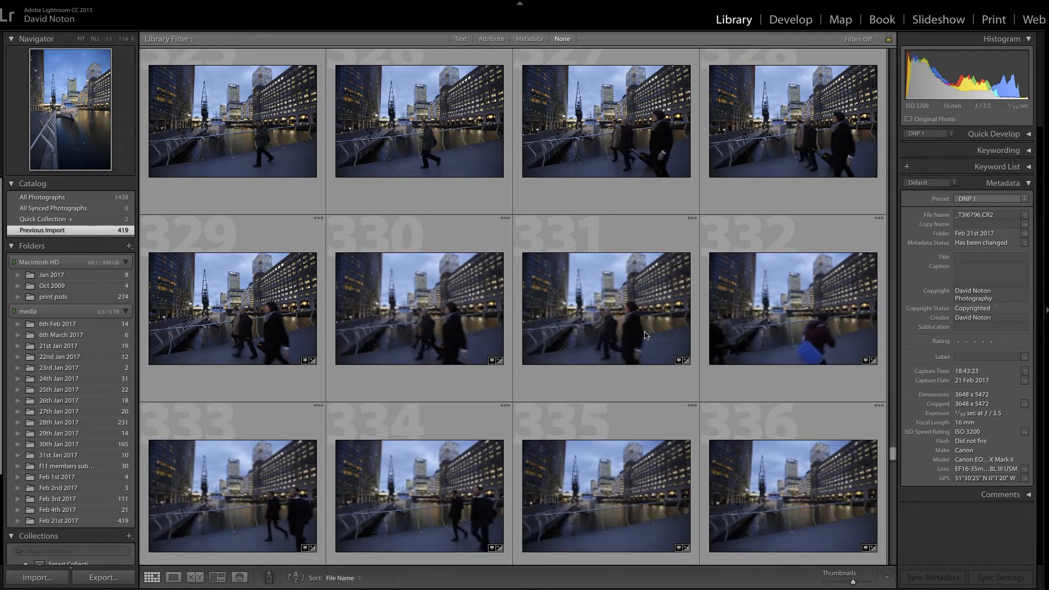
scroll(645, 335, "down", 3)
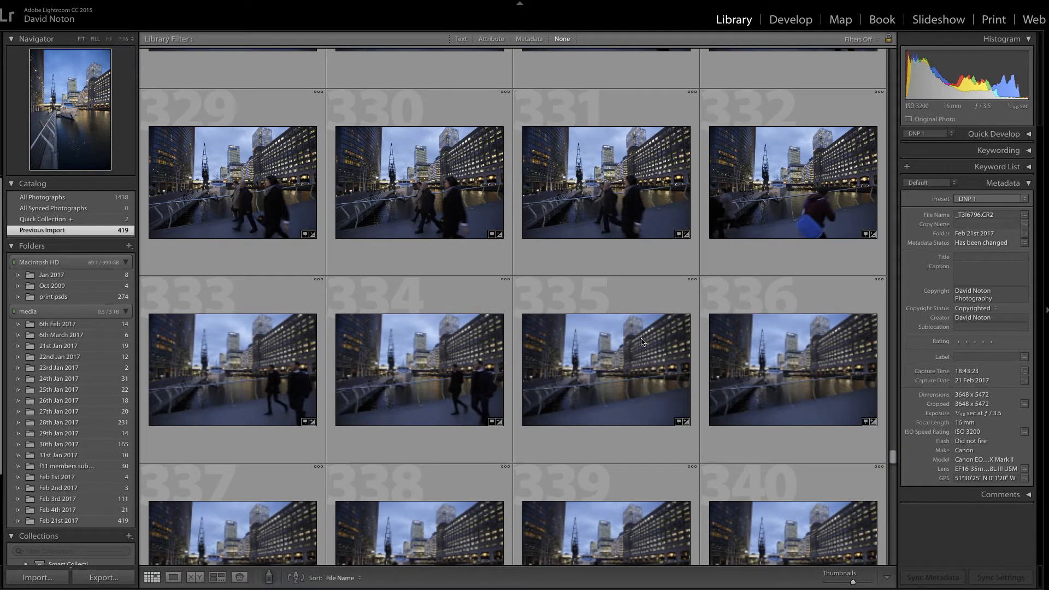
scroll(642, 341, "down", 4)
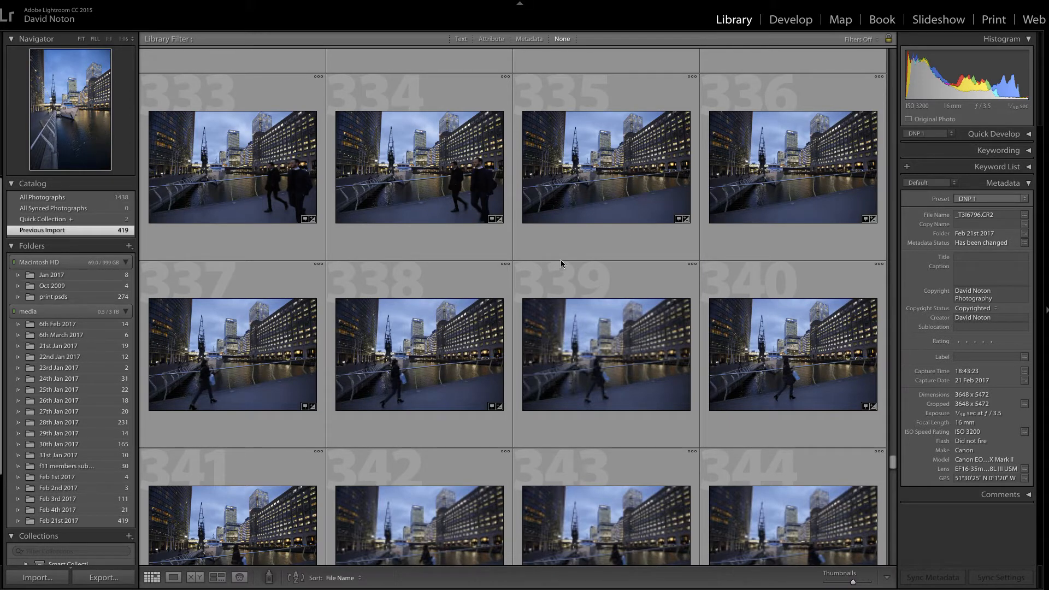
scroll(615, 330, "down", 3)
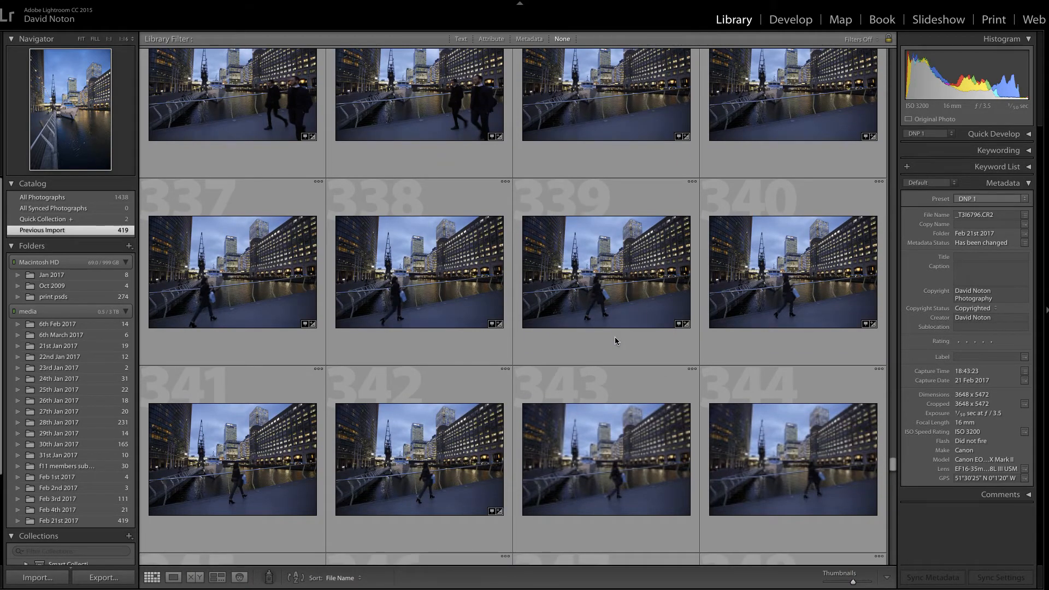
scroll(615, 339, "down", 5)
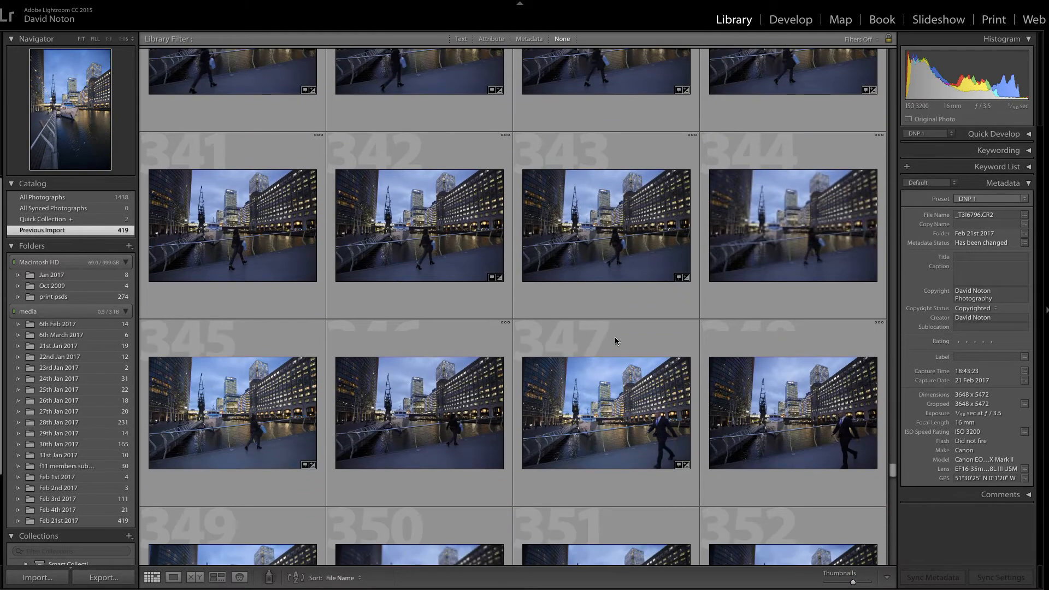
scroll(614, 336, "down", 2)
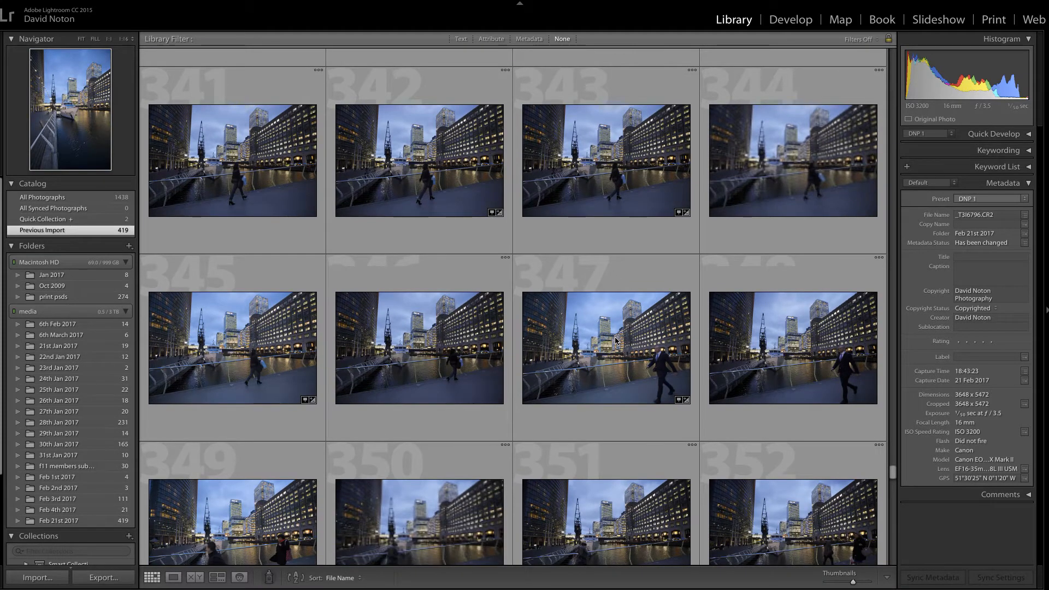
scroll(614, 340, "down", 2)
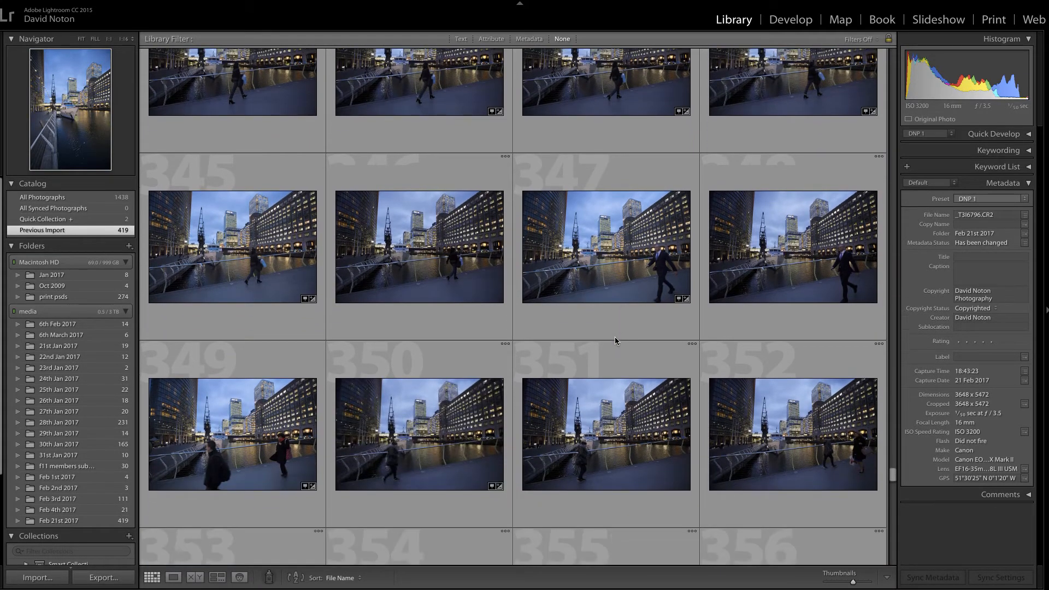
scroll(614, 341, "up", 1)
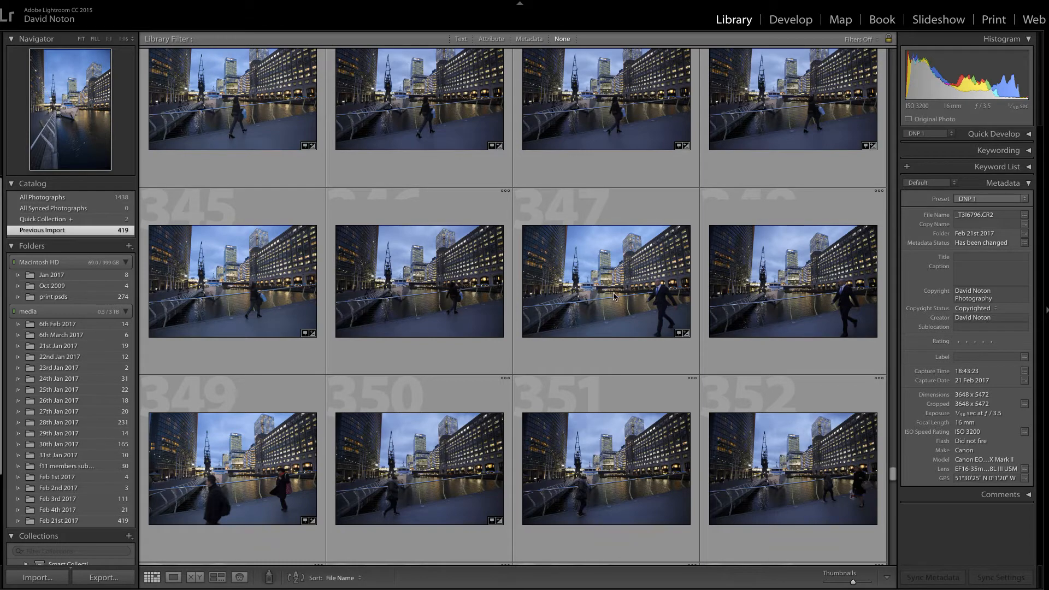
scroll(613, 296, "down", 5)
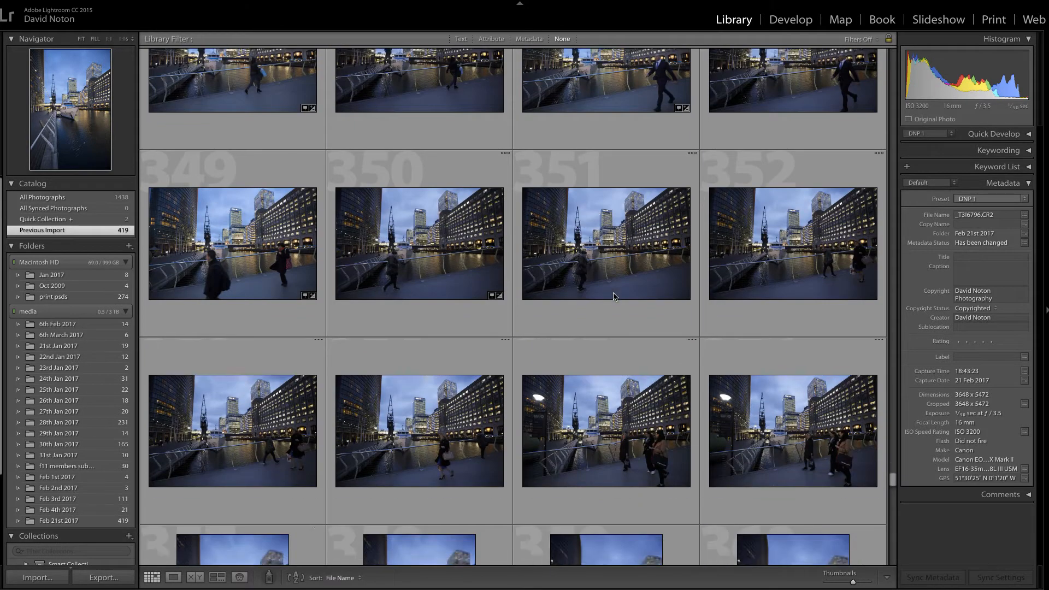
scroll(613, 296, "down", 3)
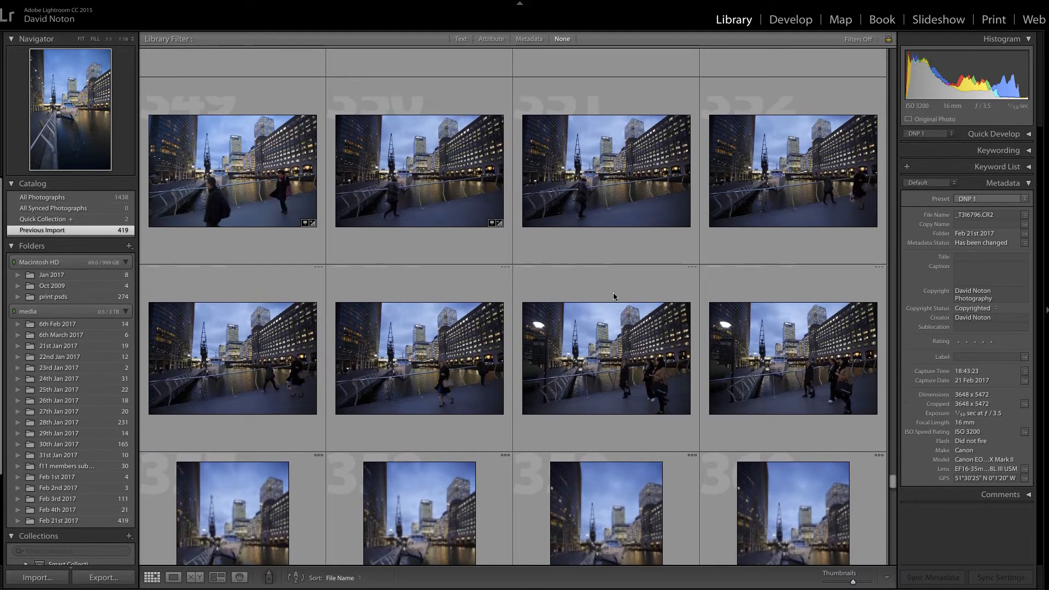
scroll(613, 296, "up", 3)
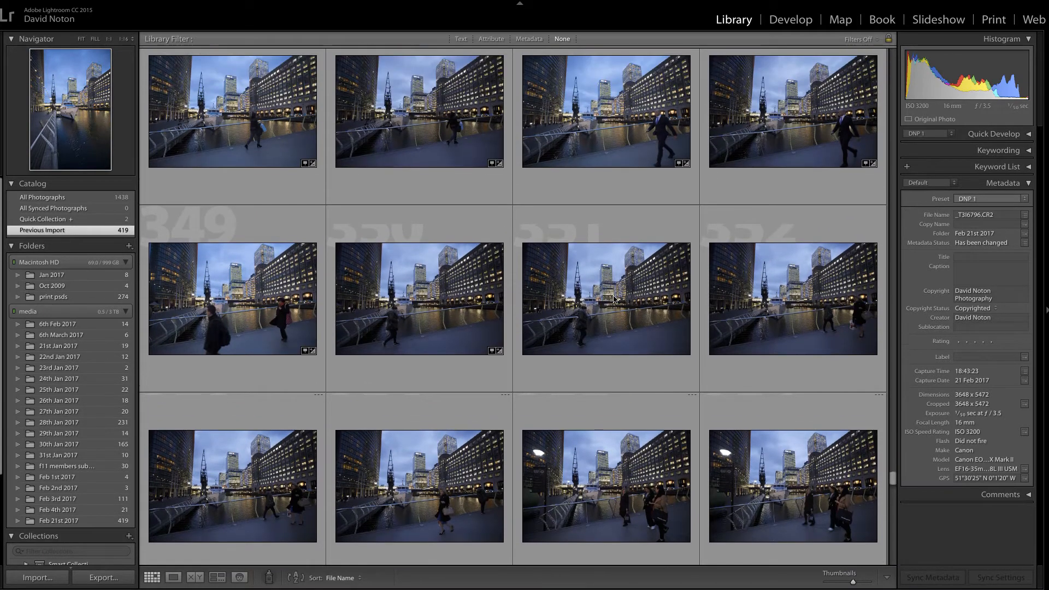
scroll(613, 298, "up", 3)
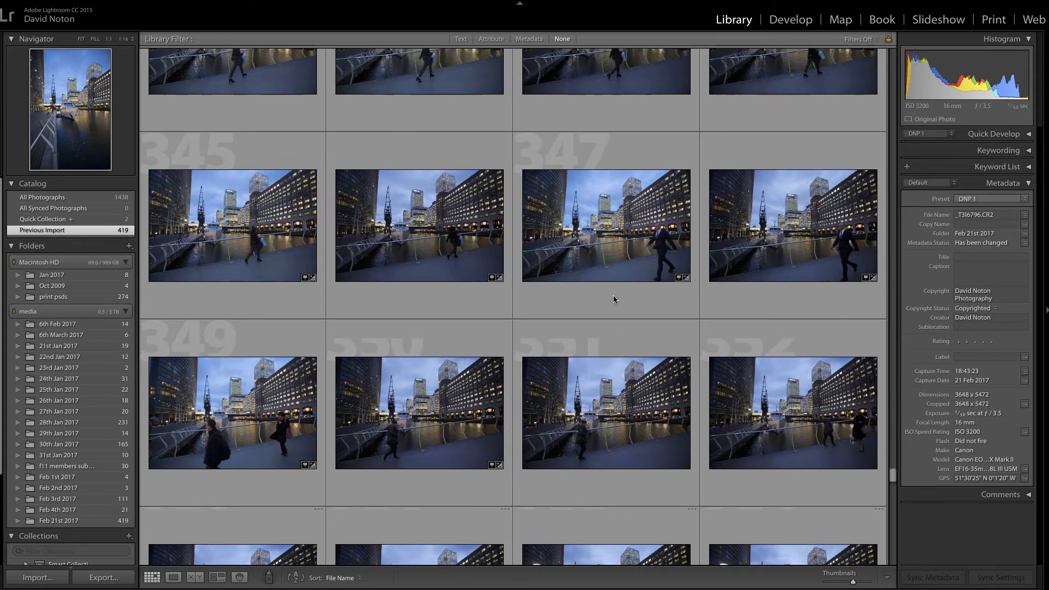
scroll(613, 299, "up", 3)
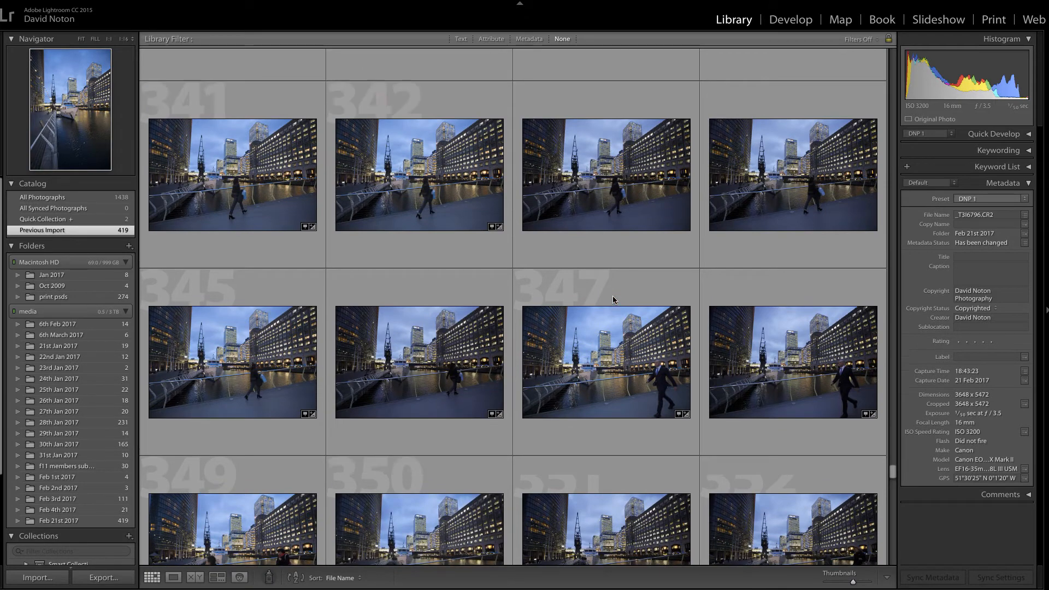
scroll(612, 298, "down", 4)
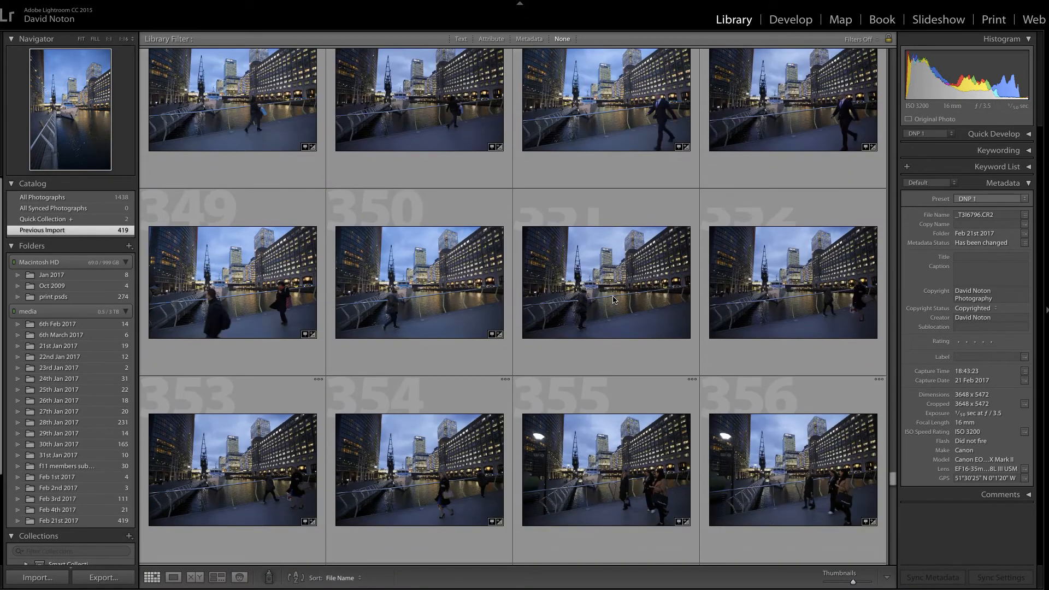
scroll(612, 298, "down", 3)
scroll(613, 300, "up", 2)
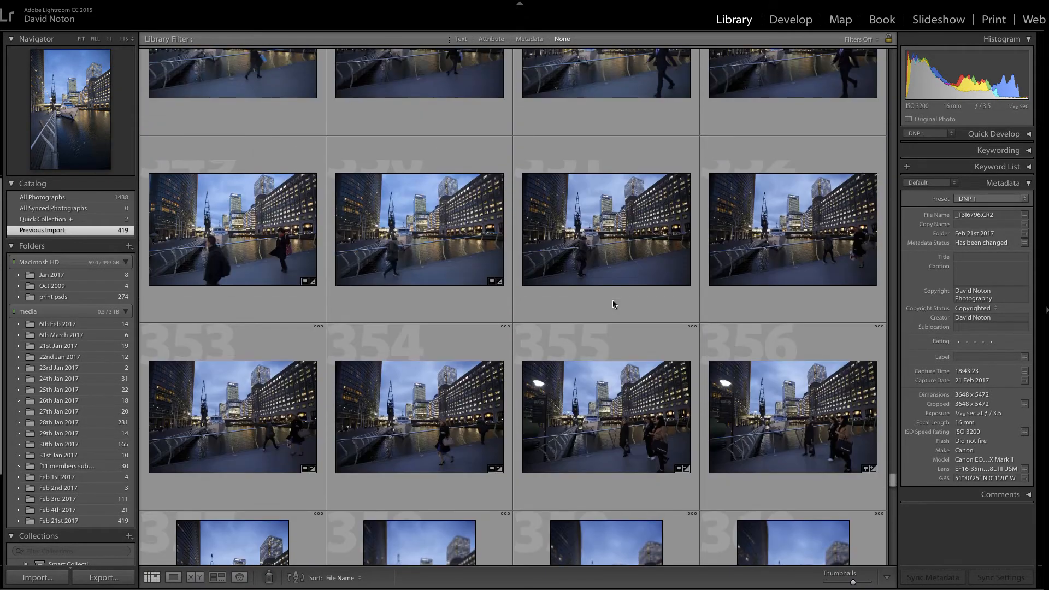
scroll(612, 304, "up", 2)
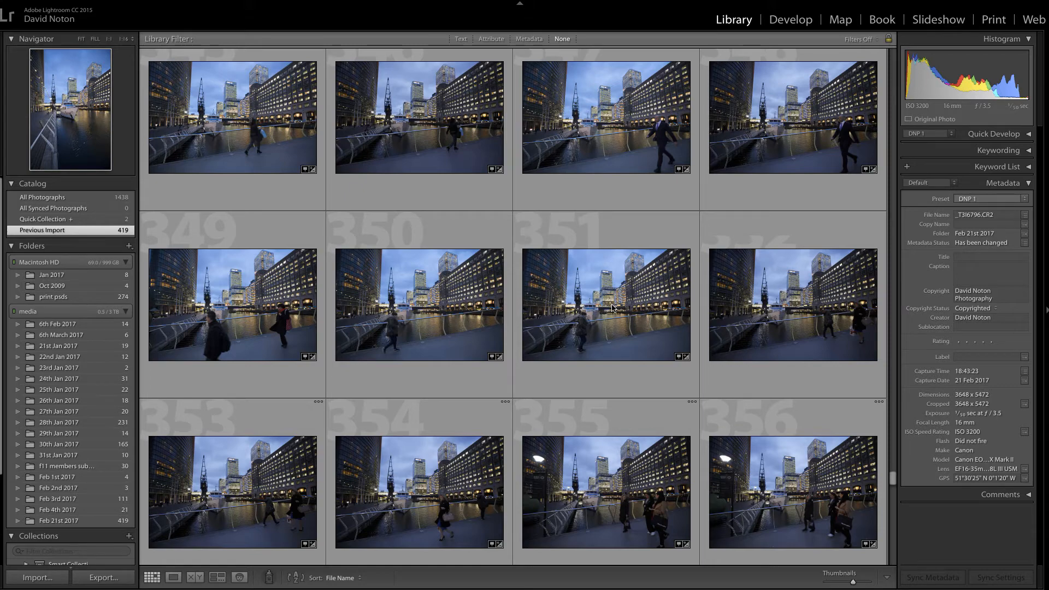
scroll(612, 307, "up", 5)
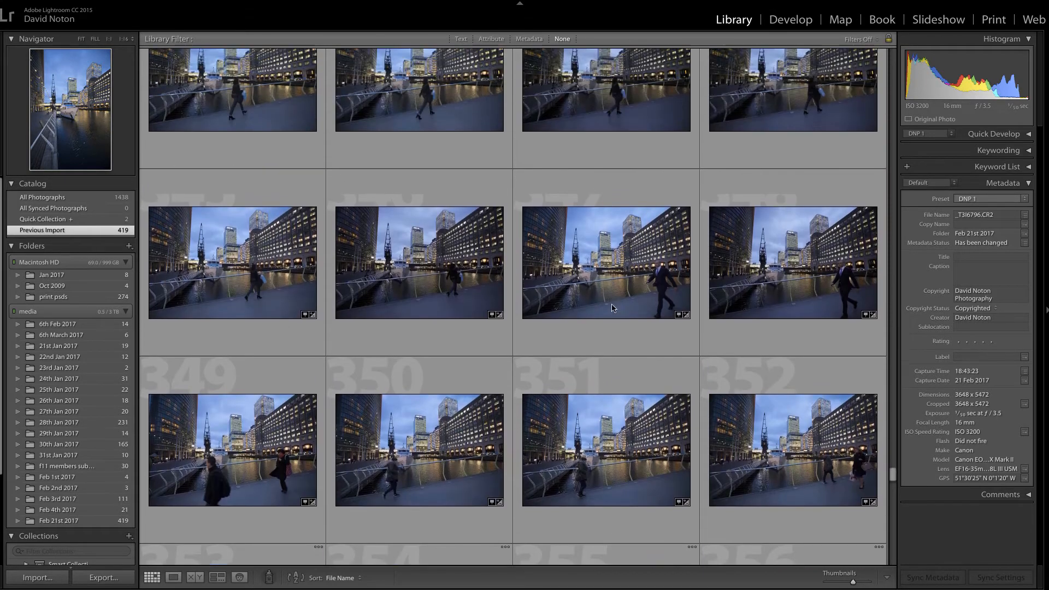
scroll(610, 312, "up", 3)
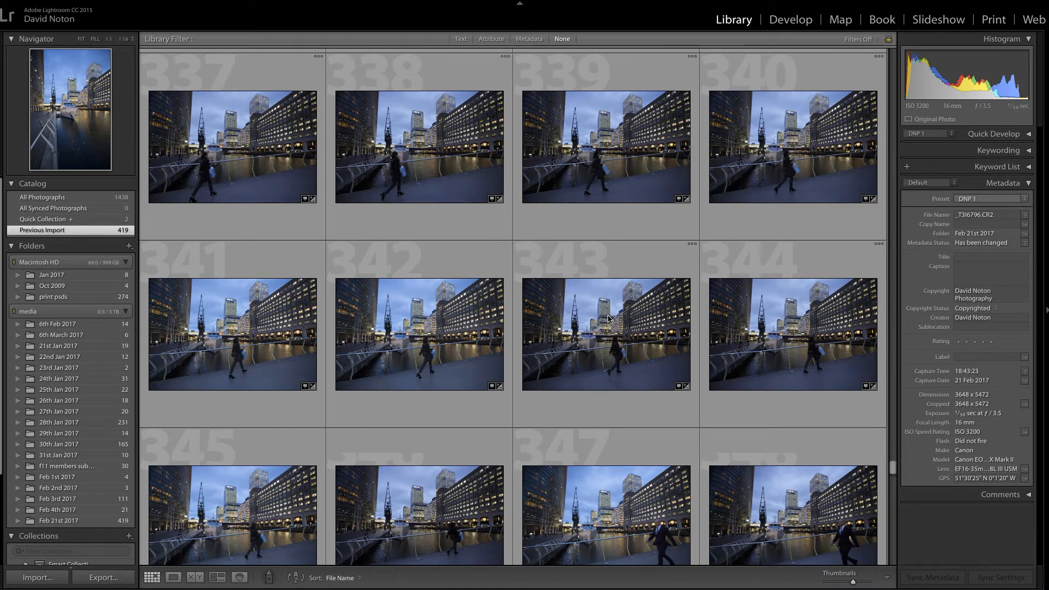
scroll(606, 323, "up", 3)
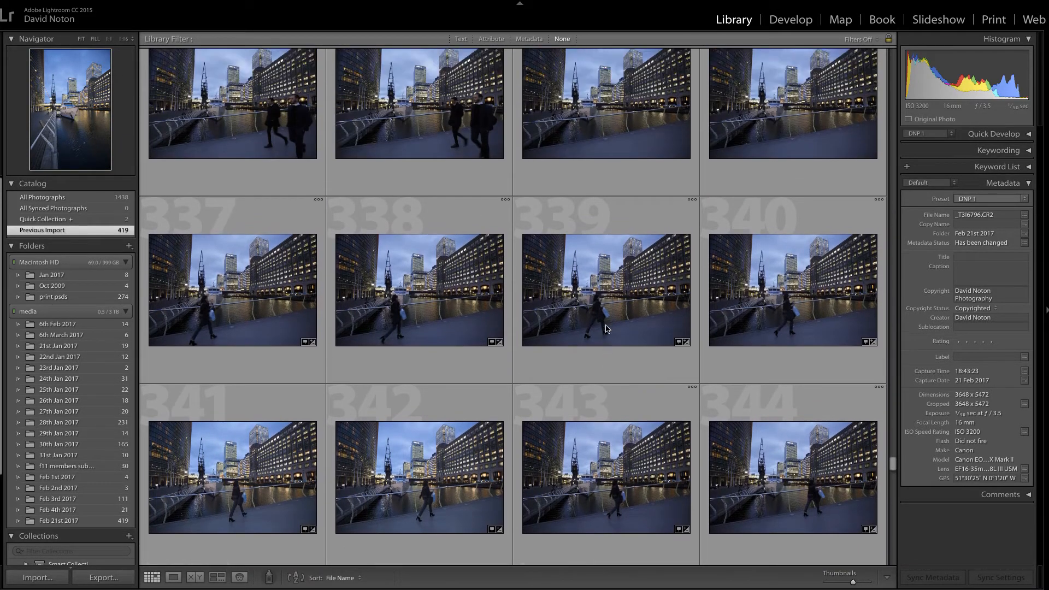
scroll(605, 328, "down", 5)
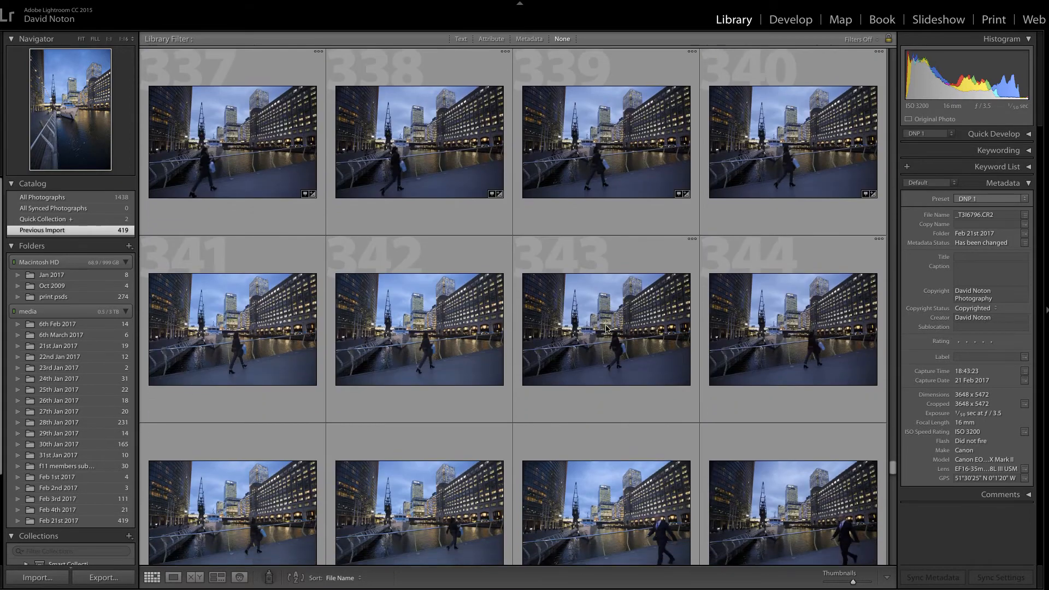
scroll(605, 327, "down", 5)
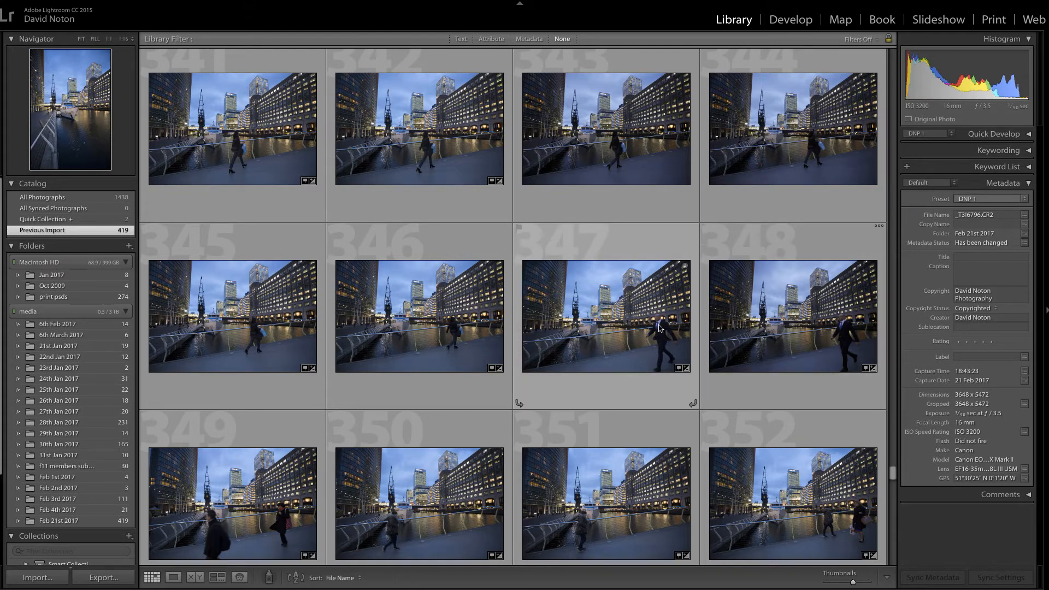
View photo 347 (_T3I6776.CR2) full size in Loupe, advance to _T3I6777.CR2, and inspect its detail at 1:1 before fitting it to view
double_click(614, 326)
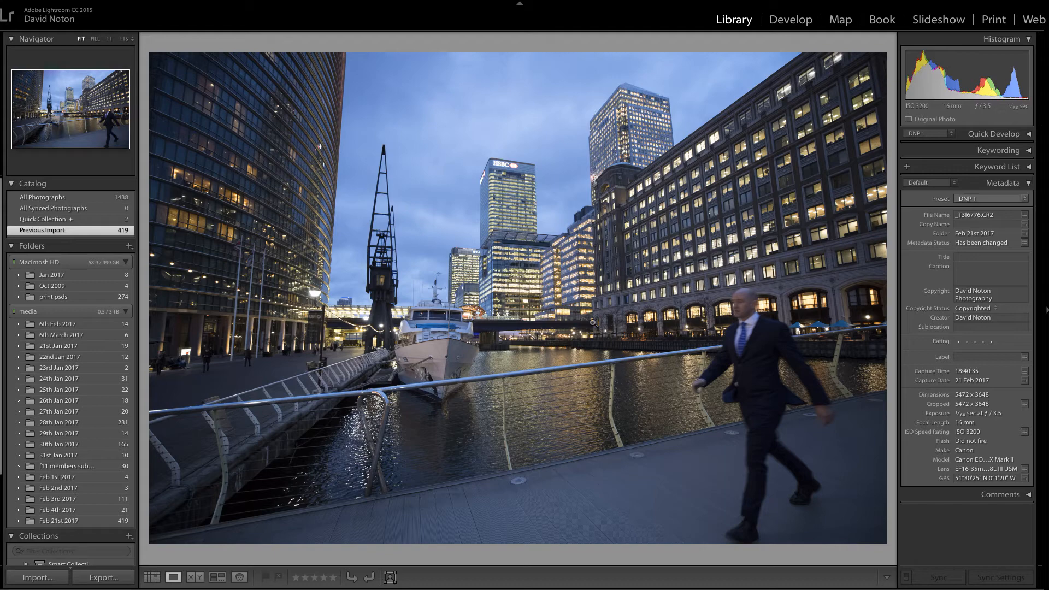
key("Right")
left_click(505, 309)
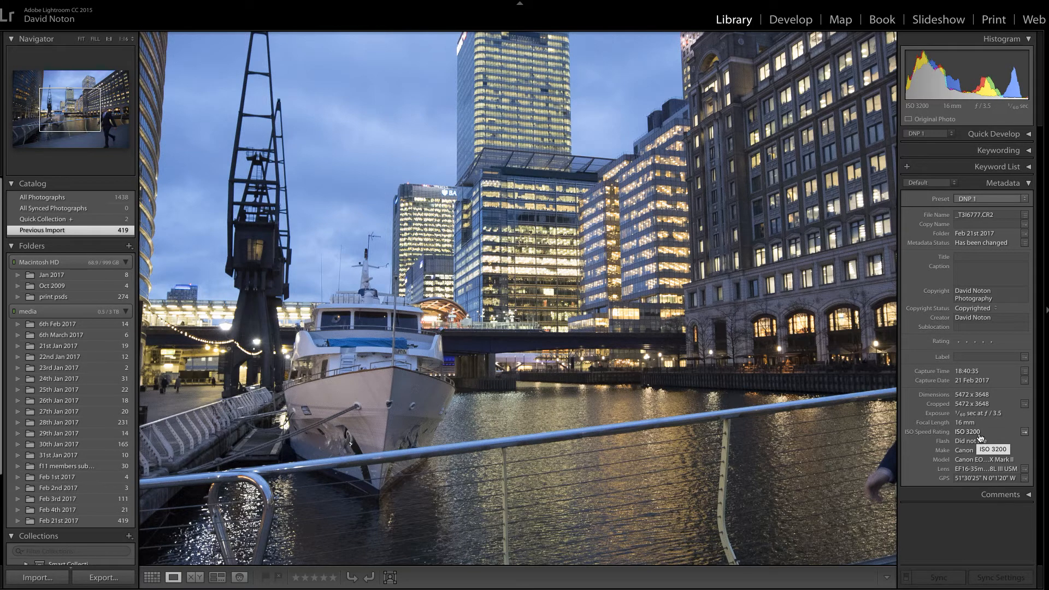
left_click(556, 330)
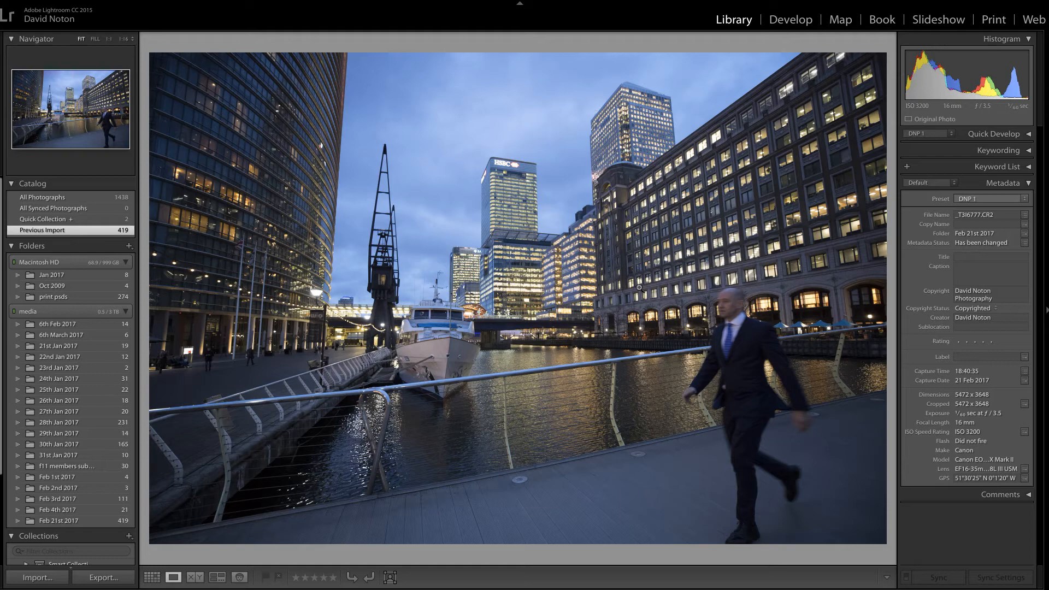
Return to the Library grid, compare photos 347 and 348, and flag photo 348 as a pick
key("g")
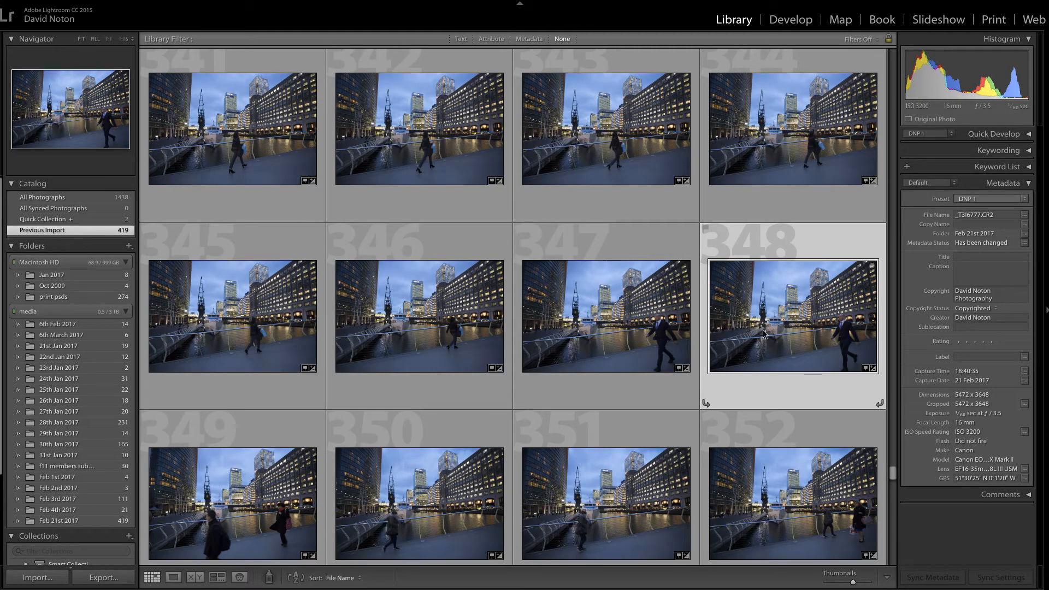
left_click(584, 327)
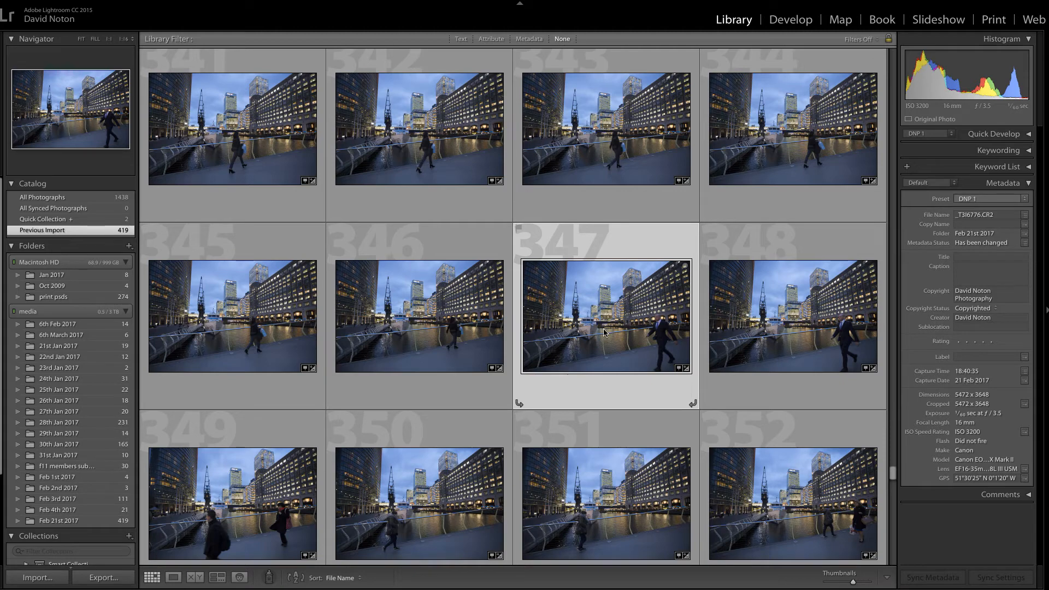
left_click(838, 339)
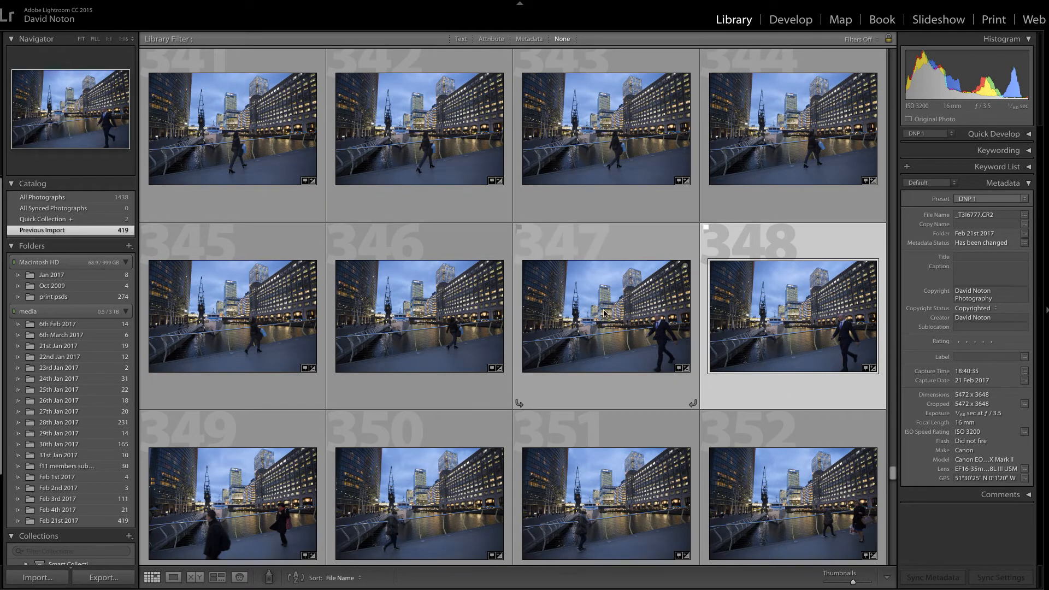
Compare photos 347 and 348 side by side in Survey view, flagging 347 as a pick and 348 as rejected, and return to the grid
left_click(632, 326)
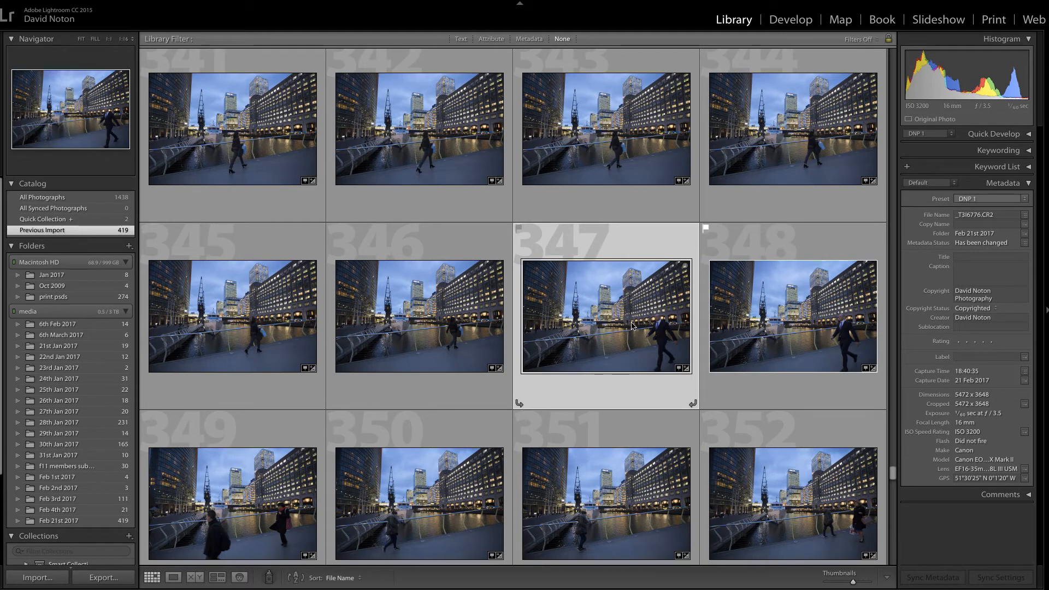
left_click(819, 323, "shift")
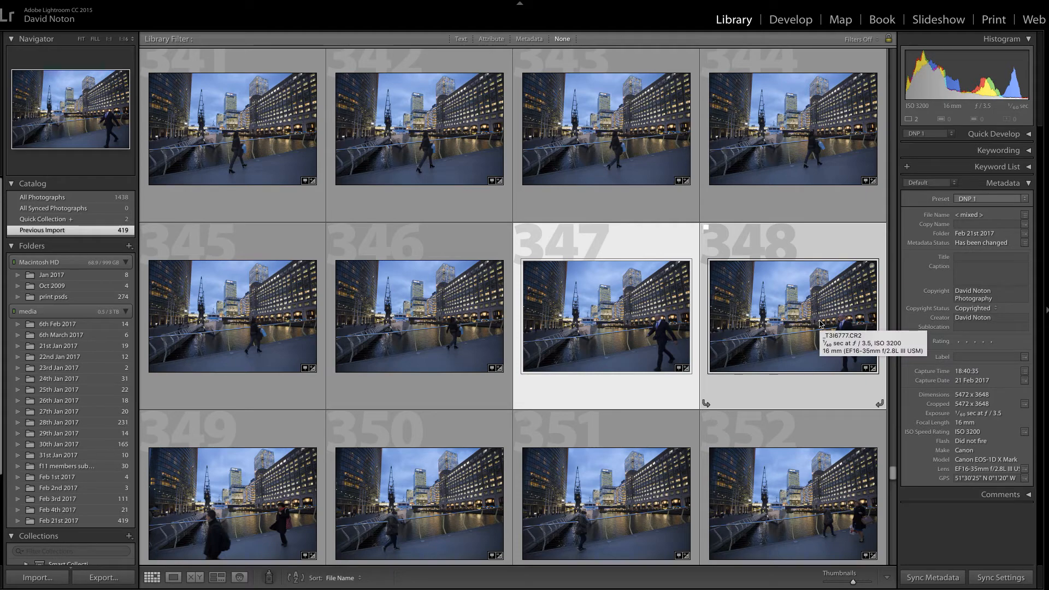
key("n")
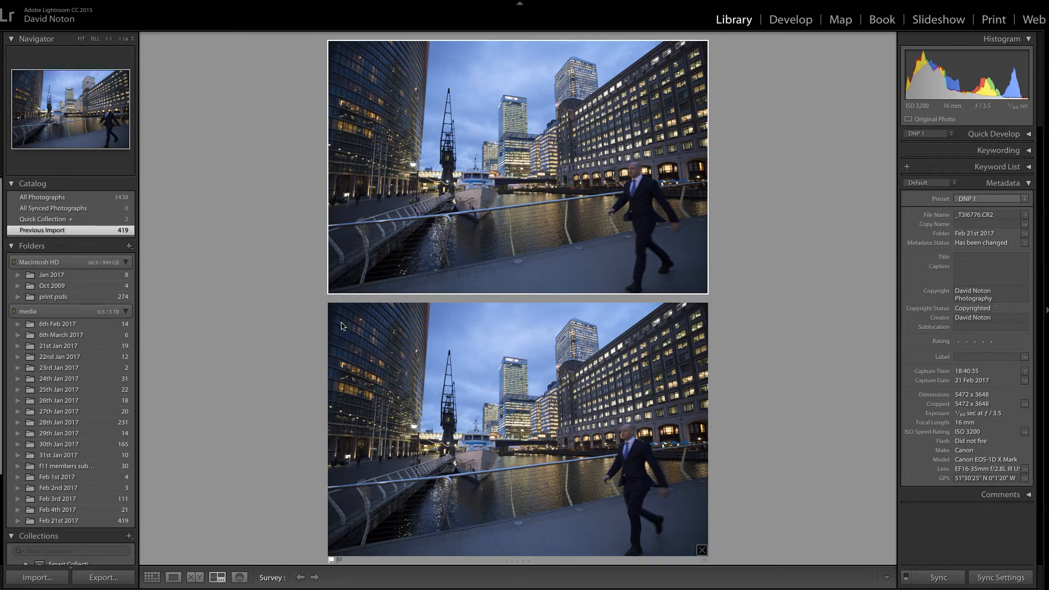
key("p")
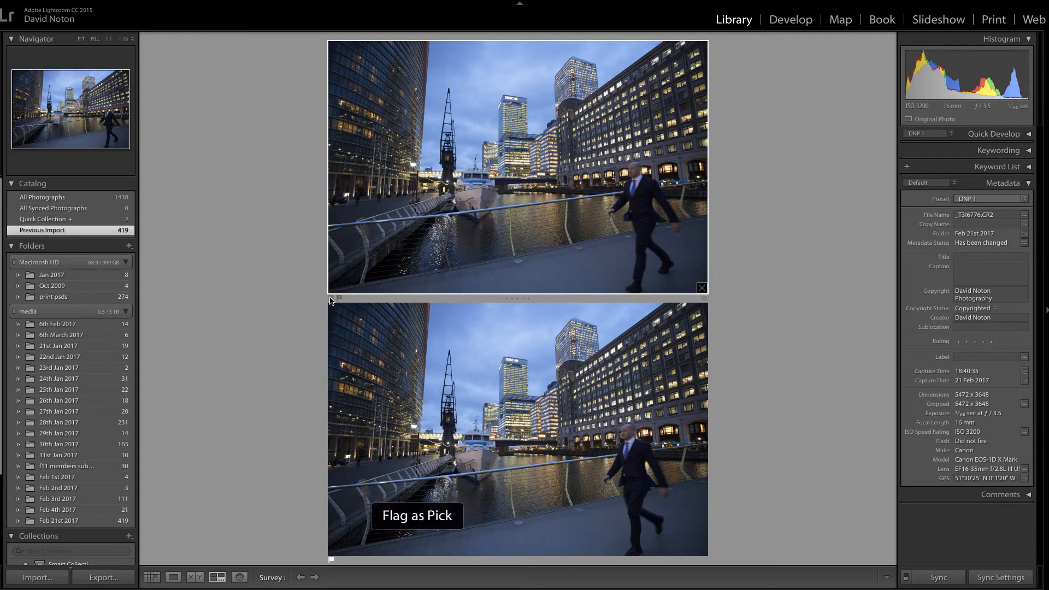
left_click(339, 559)
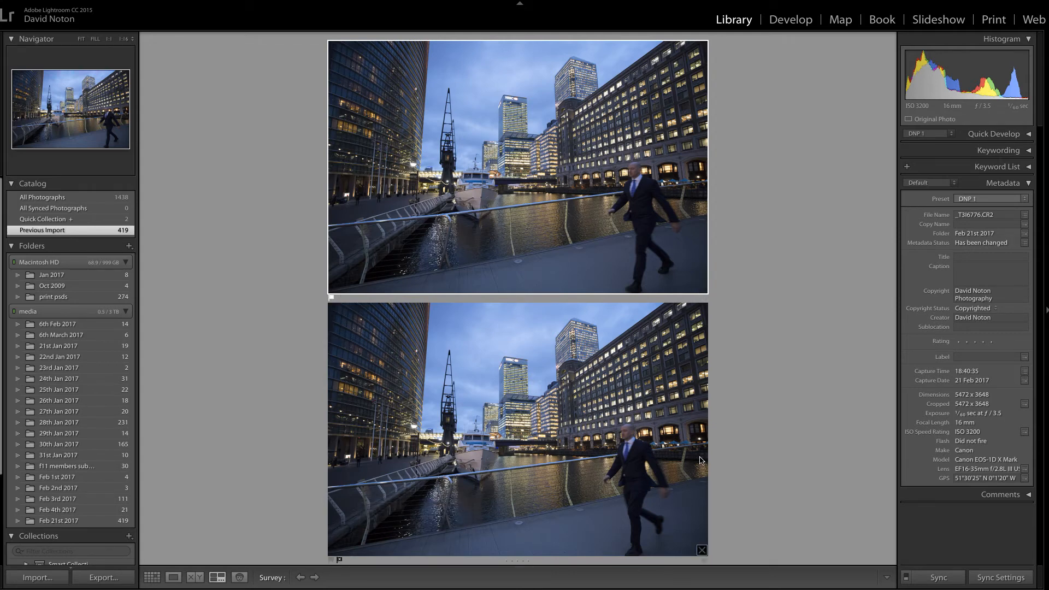
key("g")
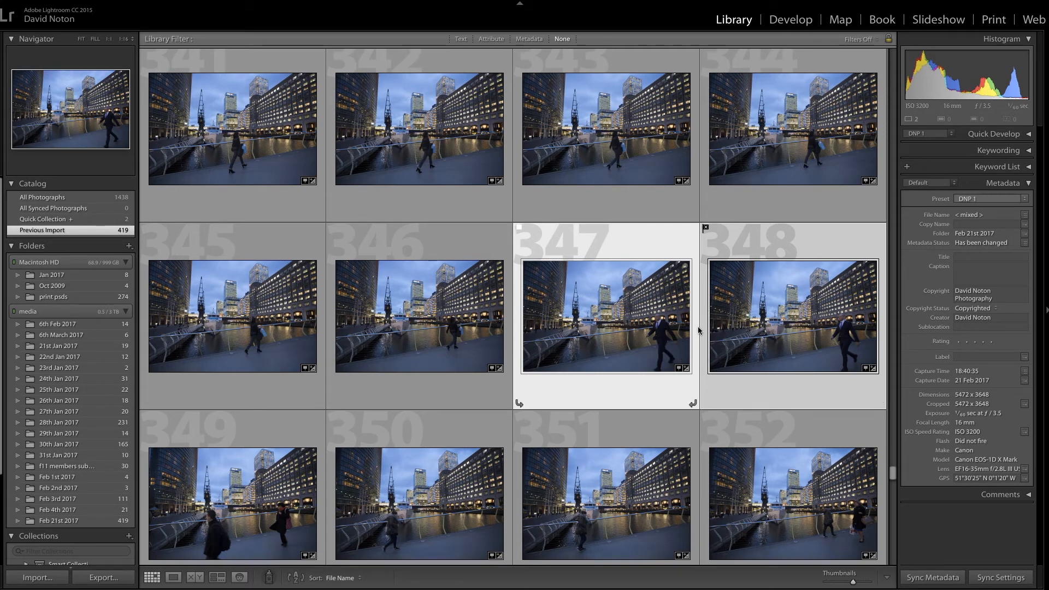
Compare the passers-by in frames 349 to 356 and the neighbouring earlier frames for further candidates
left_click(259, 507)
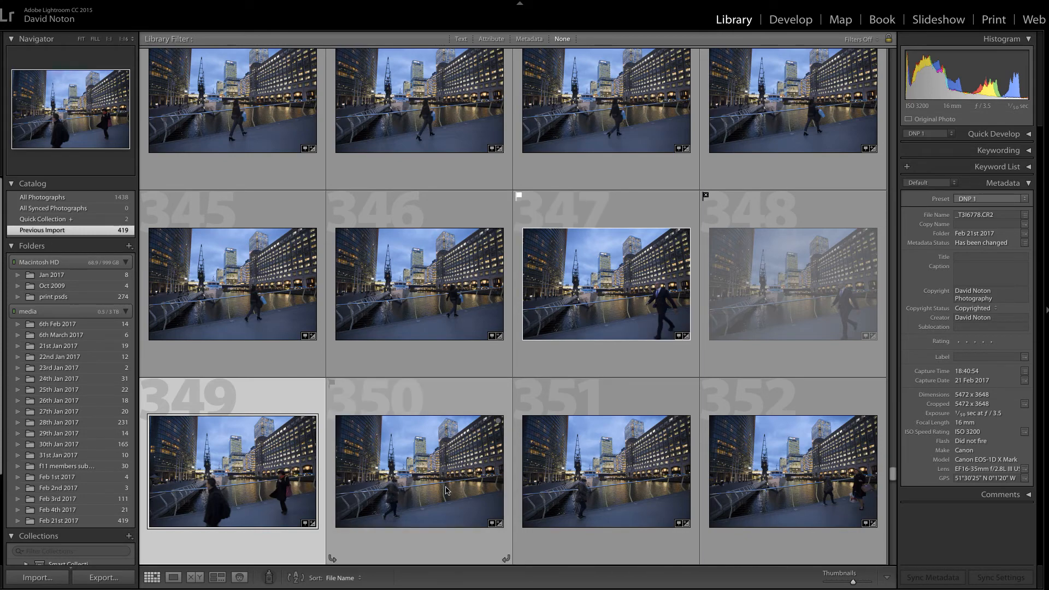
left_click(492, 495)
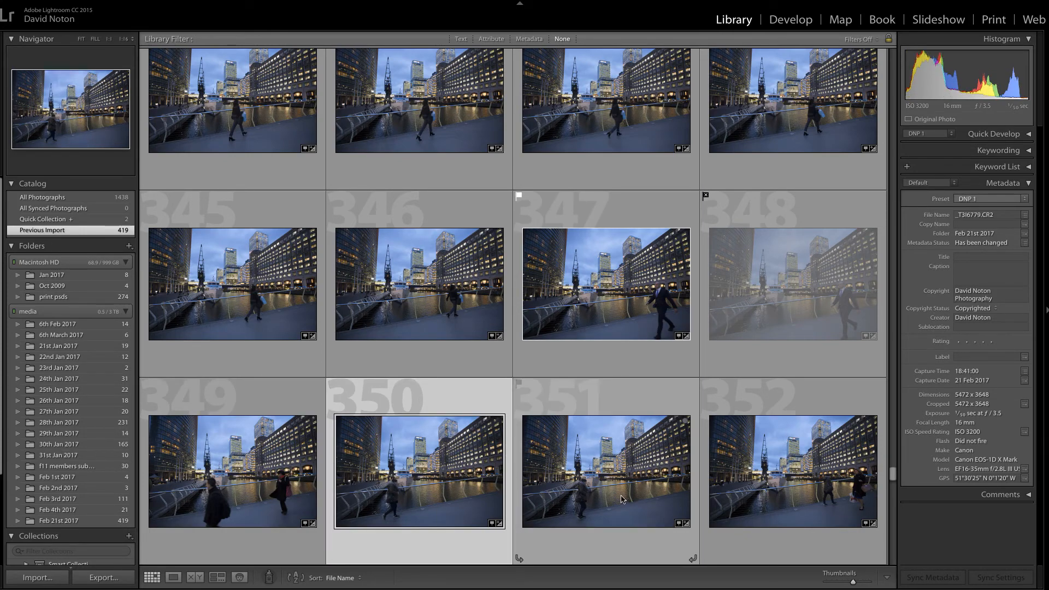
left_click(268, 484)
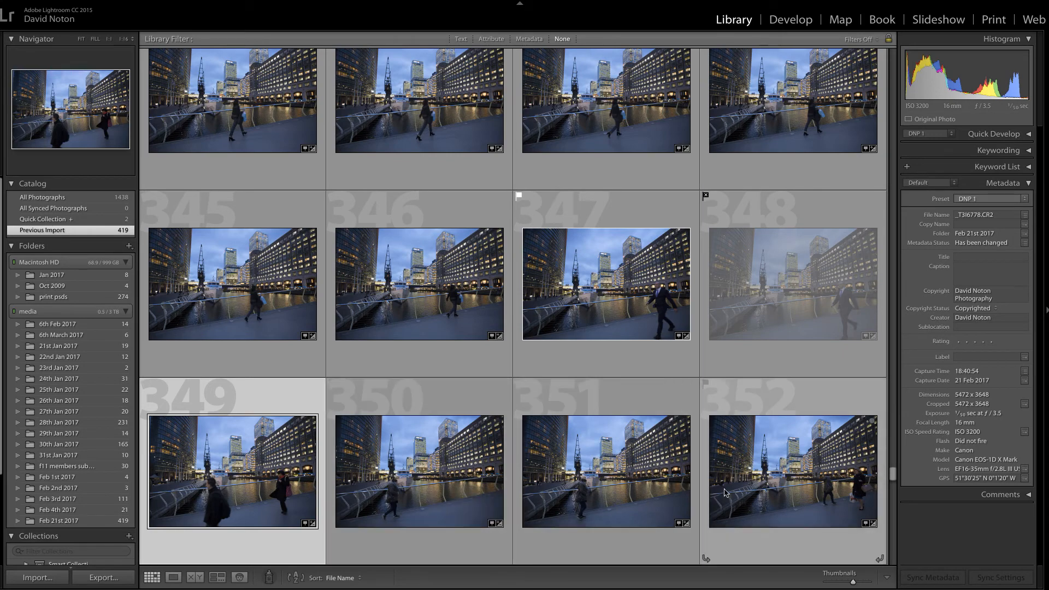
scroll(722, 489, "down", 2)
scroll(722, 491, "down", 3)
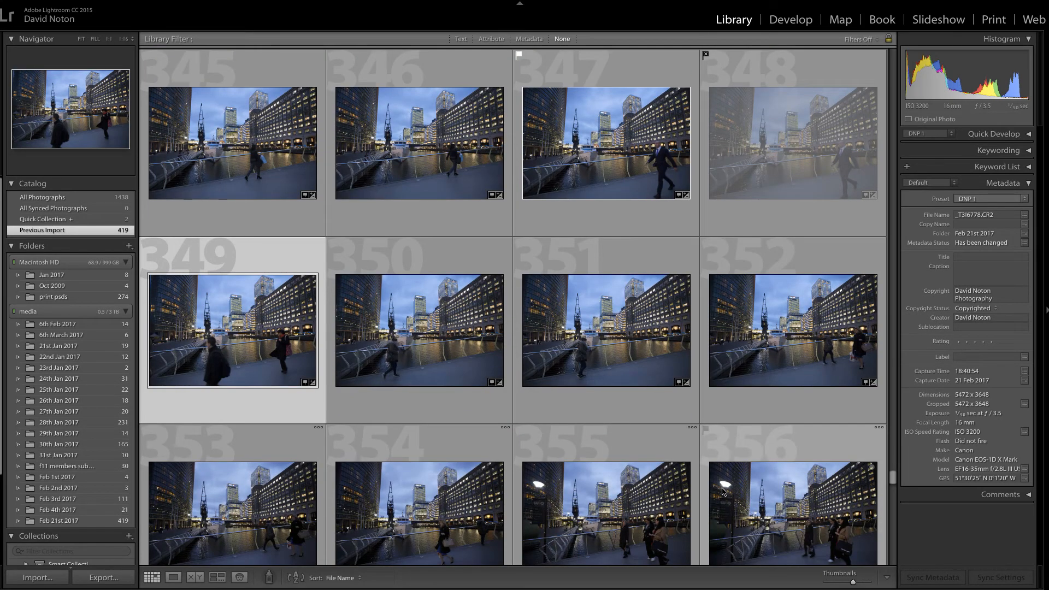
scroll(722, 490, "up", 5)
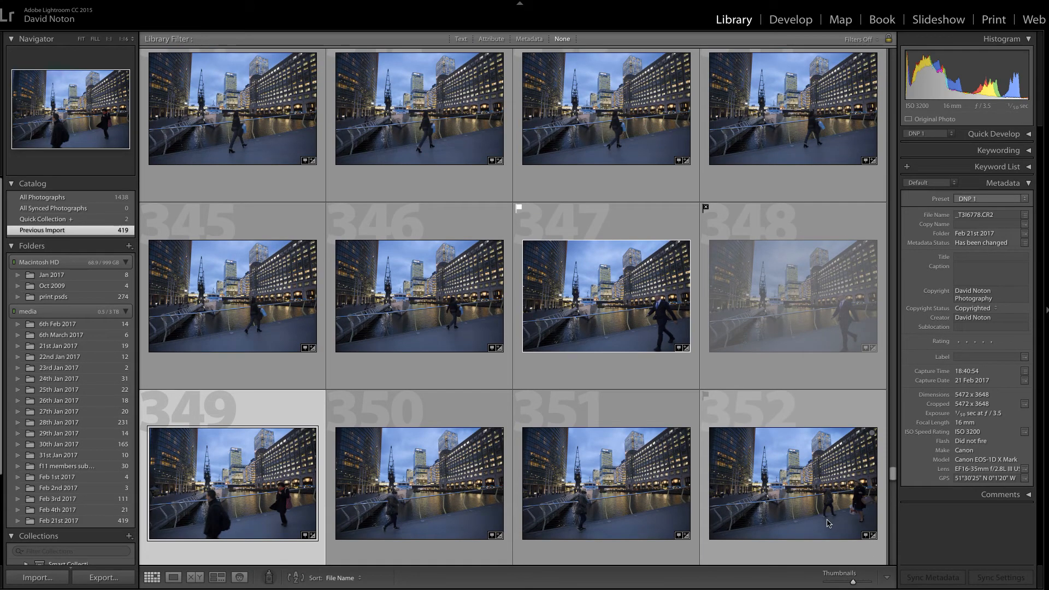
scroll(515, 407, "up", 3)
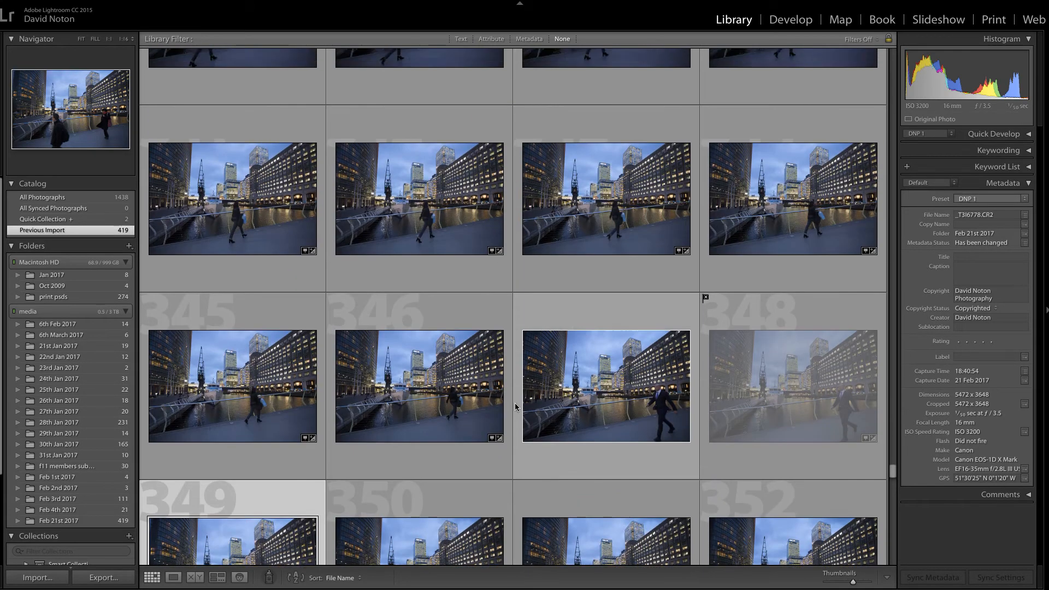
scroll(515, 406, "up", 2)
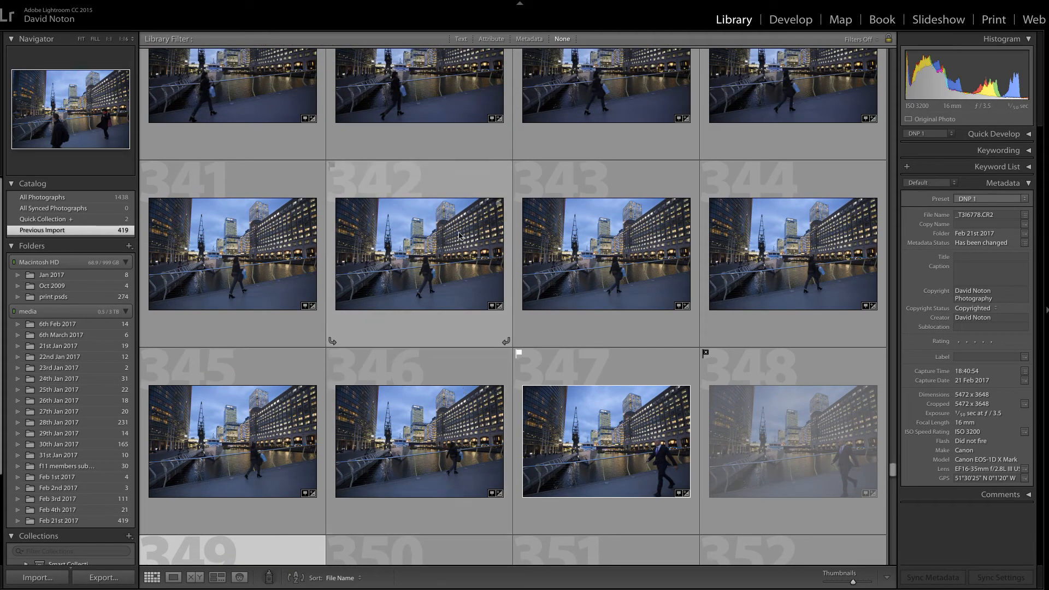
Inspect photo 342 full size in Loupe, compare it with photo 347 in Survey view, and return to the grid
left_click(438, 264)
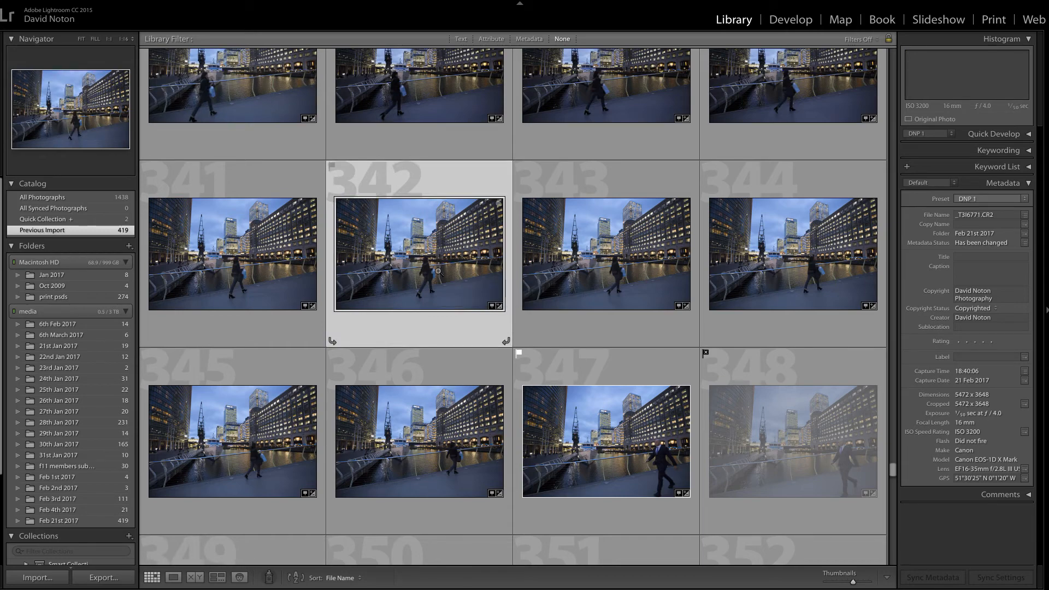
double_click(438, 270)
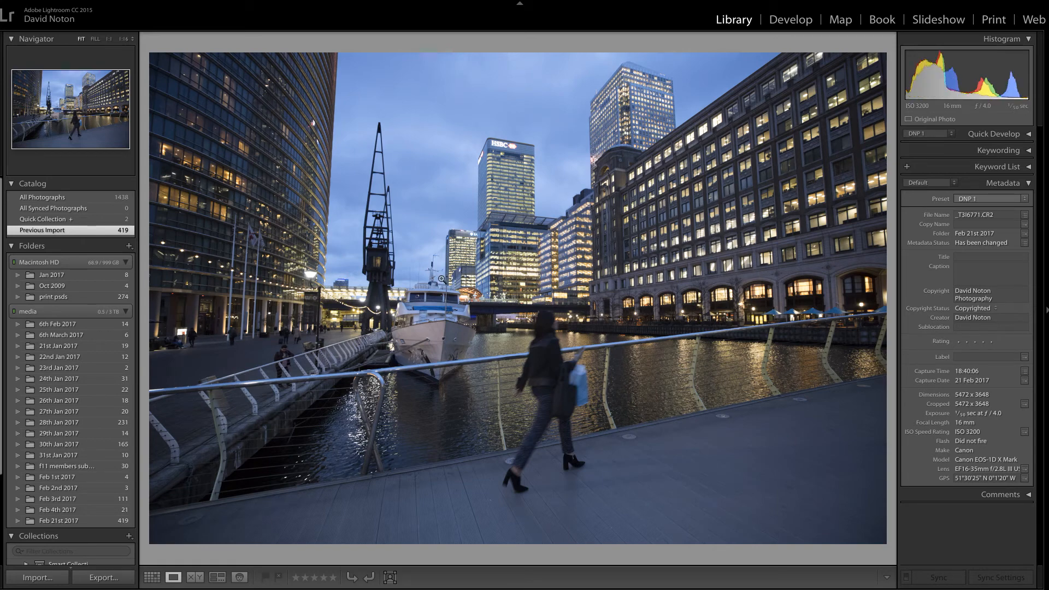
key("g")
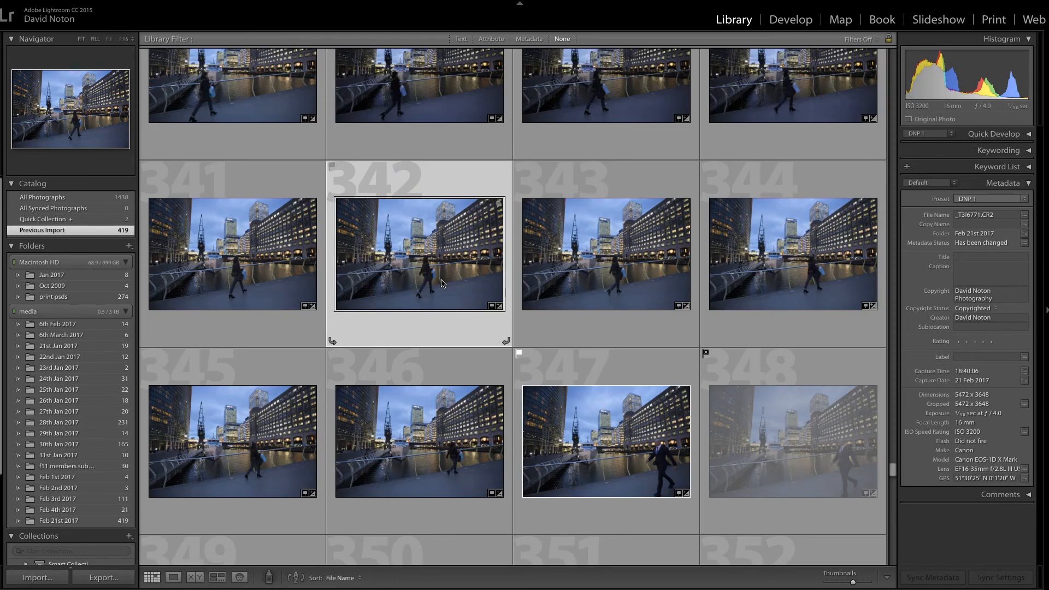
left_click(624, 462, "super")
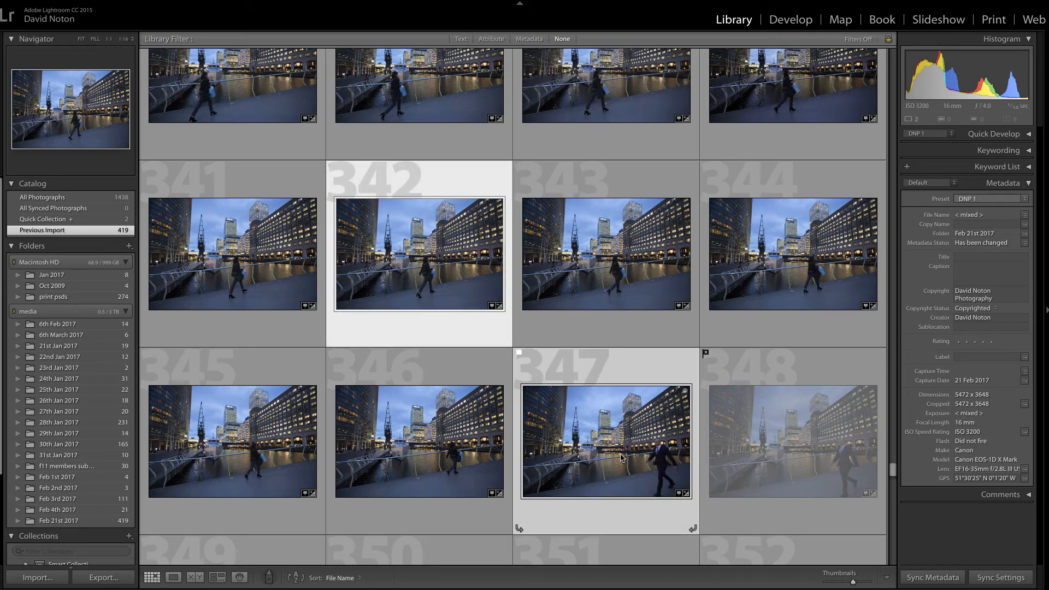
key("n")
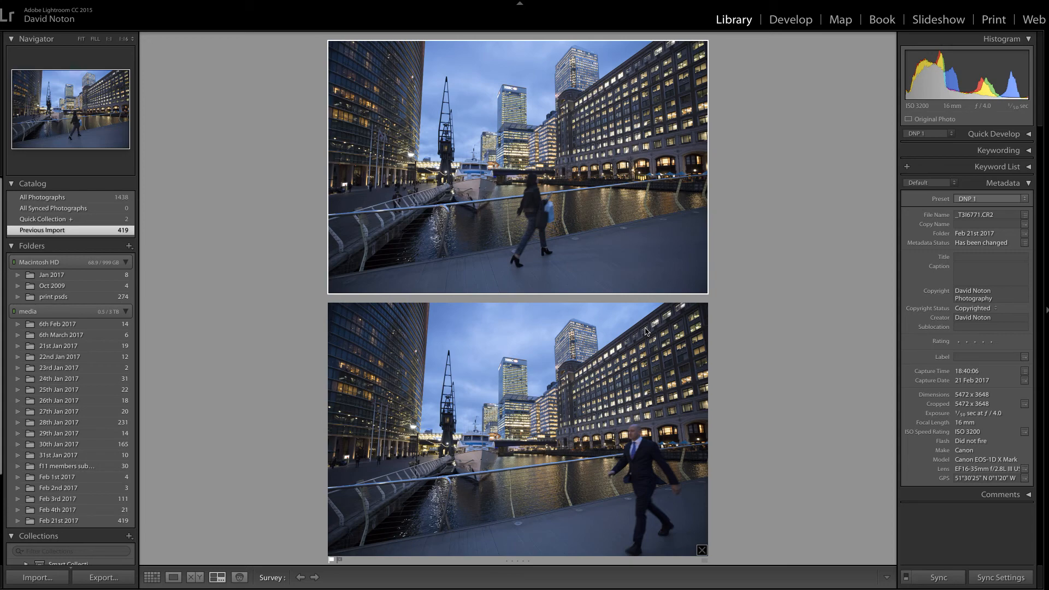
key("g")
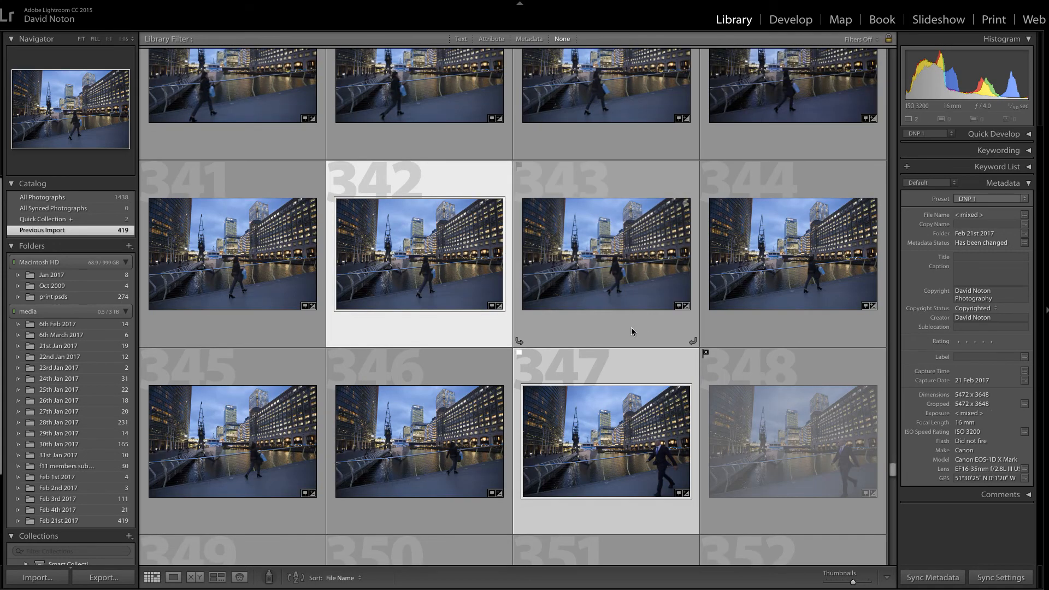
Check frames 341 back to 338 one by one to compare the walking woman's position and stride
scroll(632, 331, "up", 3)
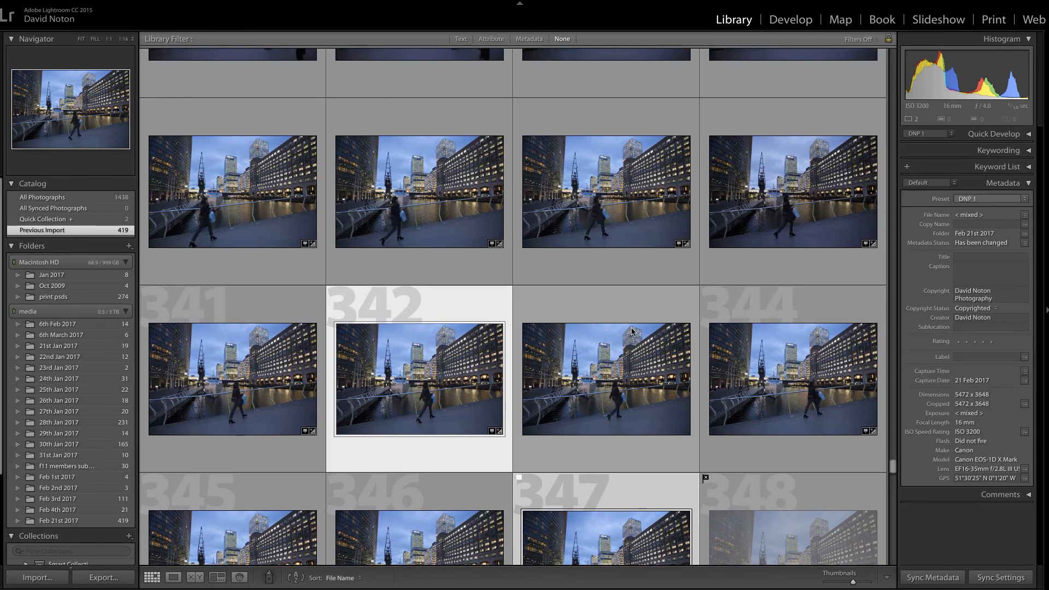
left_click(292, 406)
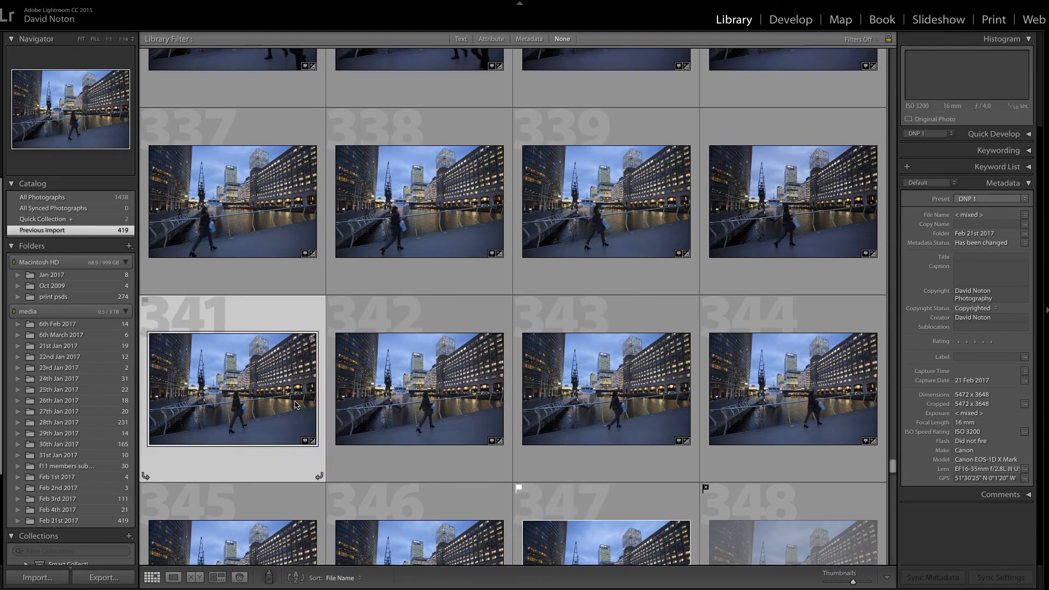
left_click(855, 245)
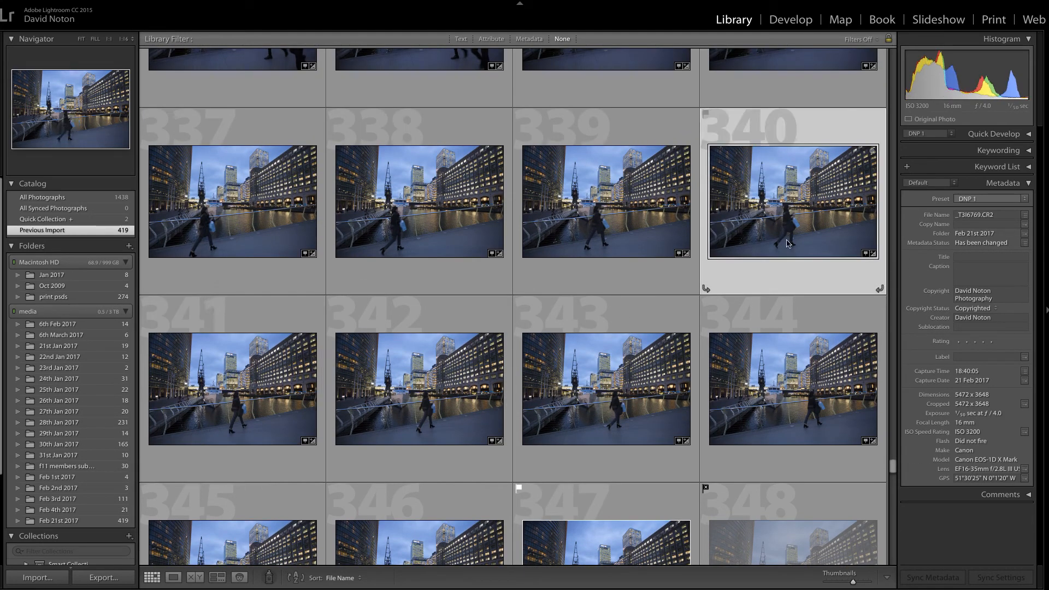
left_click(646, 225)
scroll(646, 225, "up", 2)
left_click(468, 300)
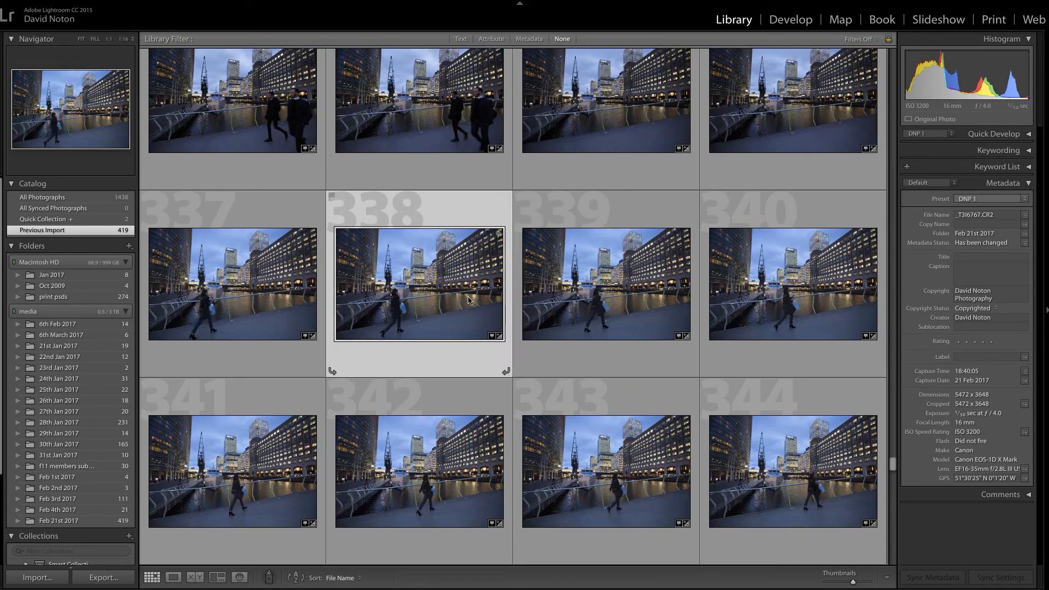
Review the earlier waterfront frames from 337 back past 325, comparing the groups of passers-by in 333, 334 and 331
scroll(451, 306, "up", 2)
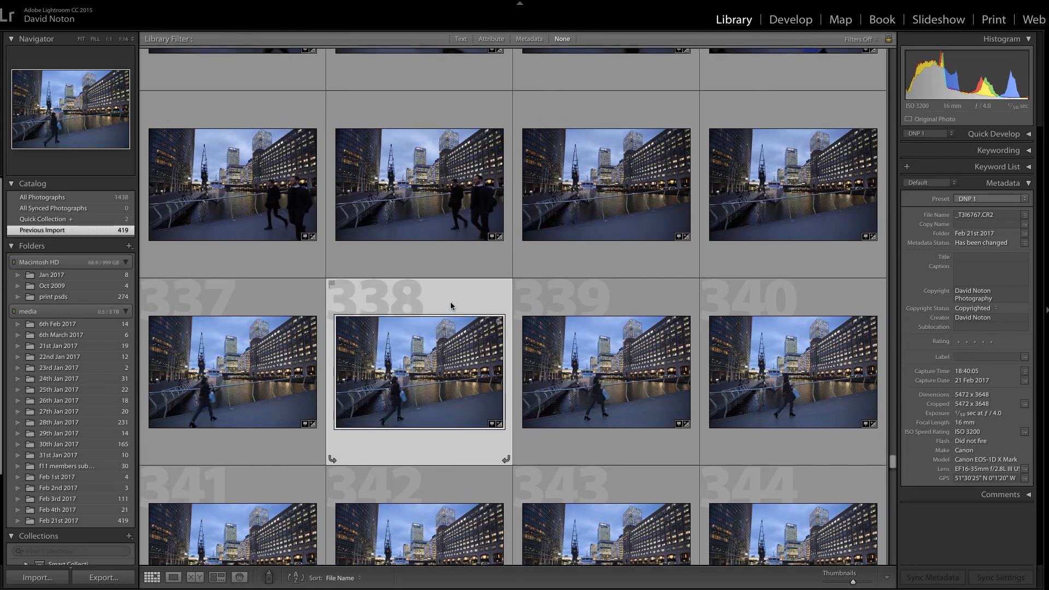
scroll(415, 334, "up", 3)
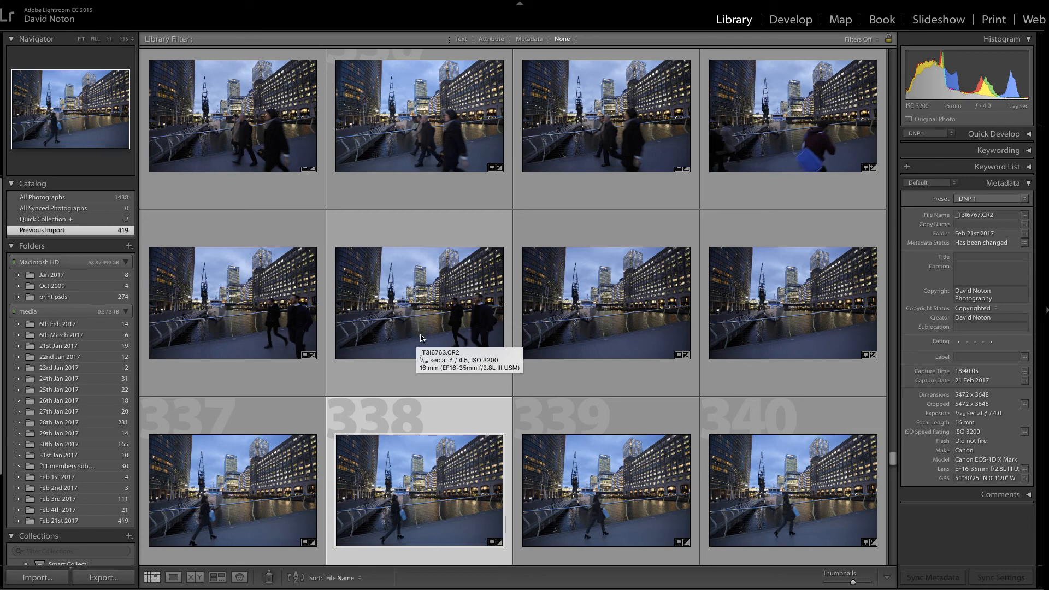
left_click(421, 335)
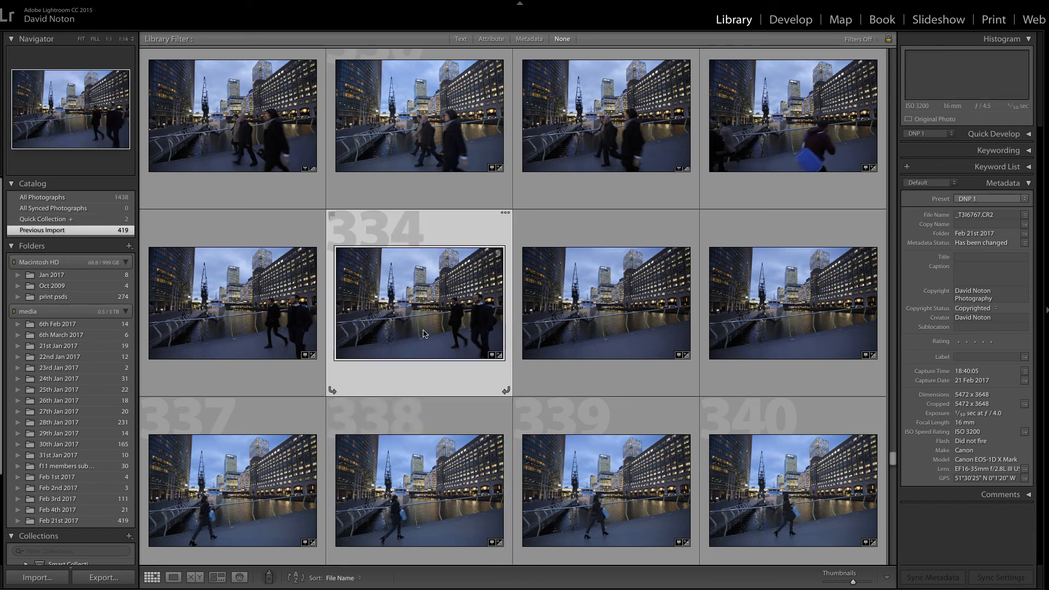
left_click(279, 481)
left_click(243, 314)
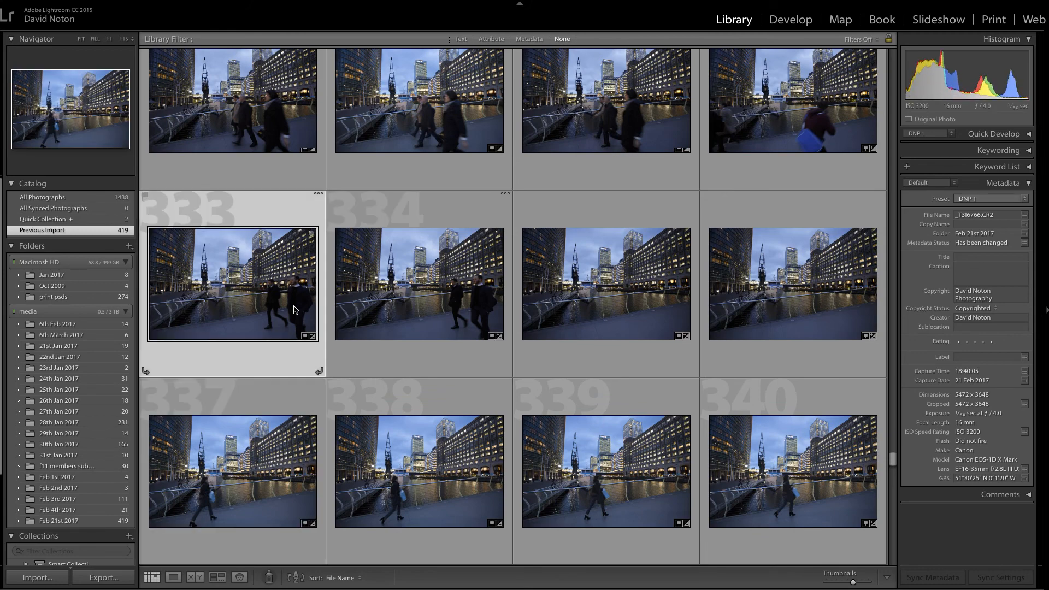
left_click(420, 298)
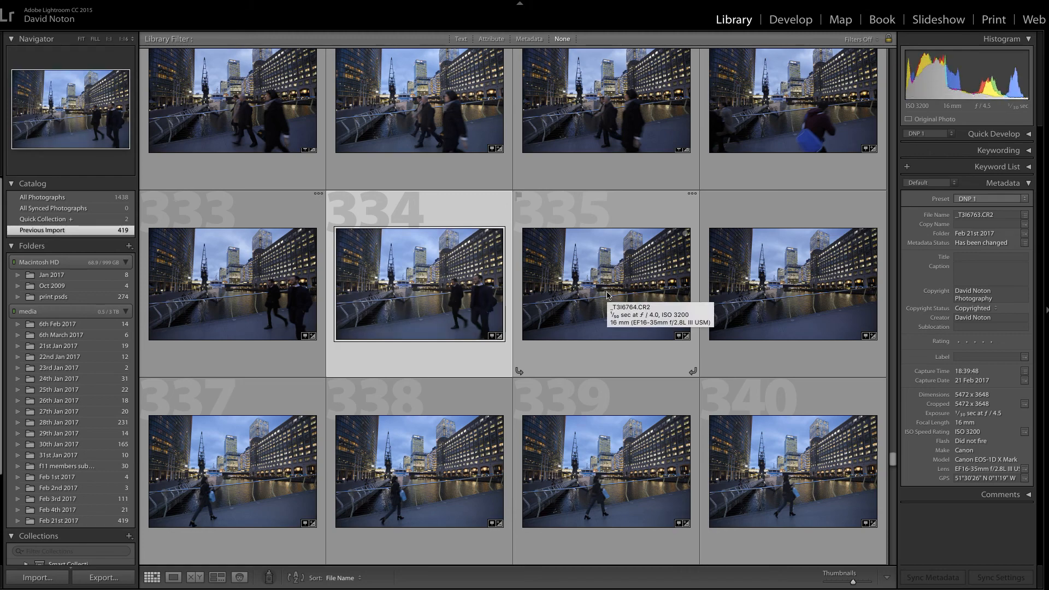
scroll(607, 296, "up", 5)
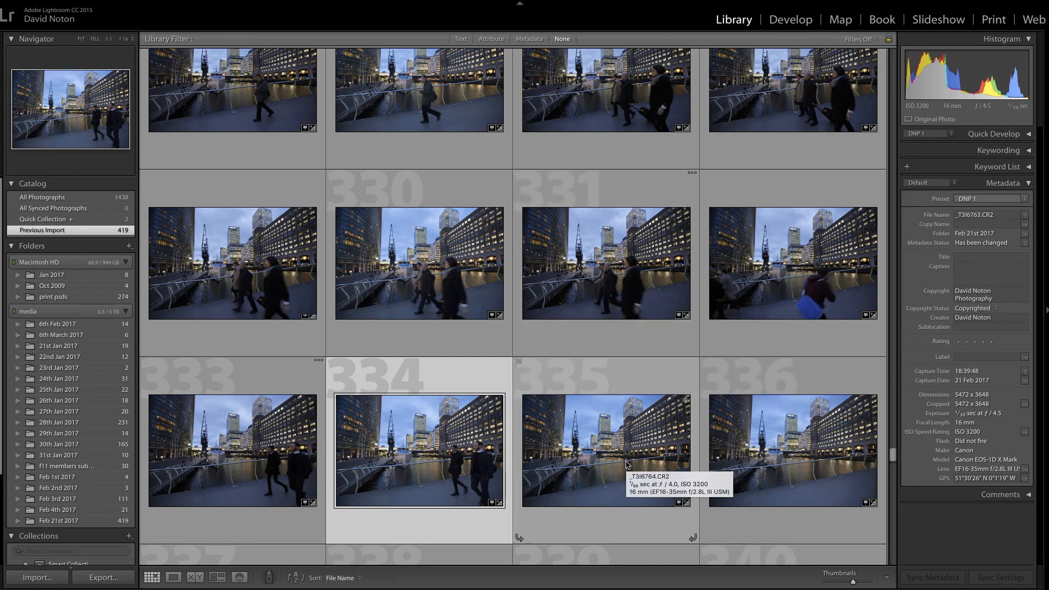
scroll(627, 465, "up", 3)
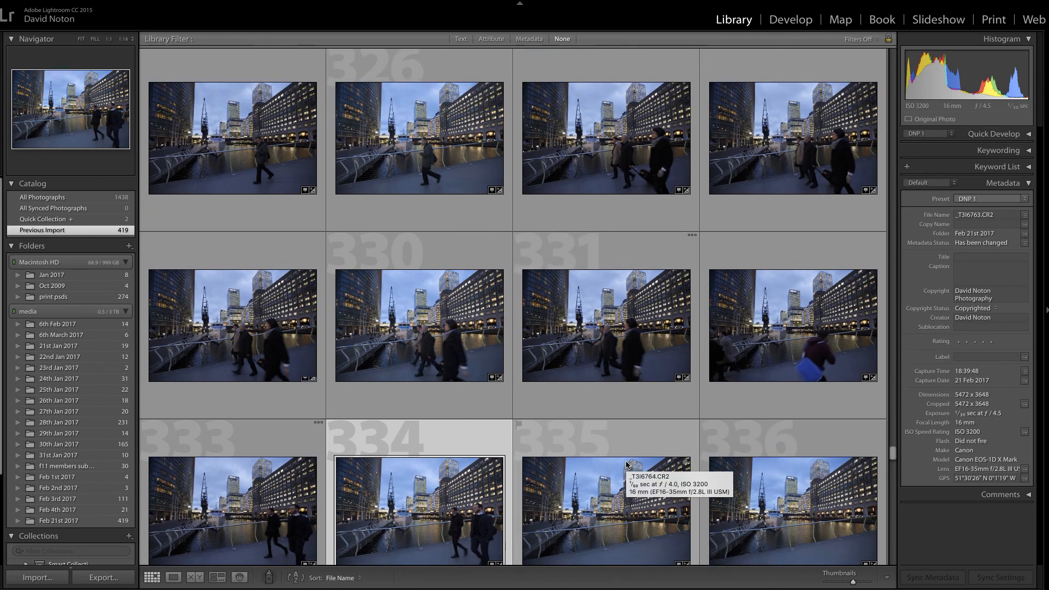
scroll(621, 472, "up", 2)
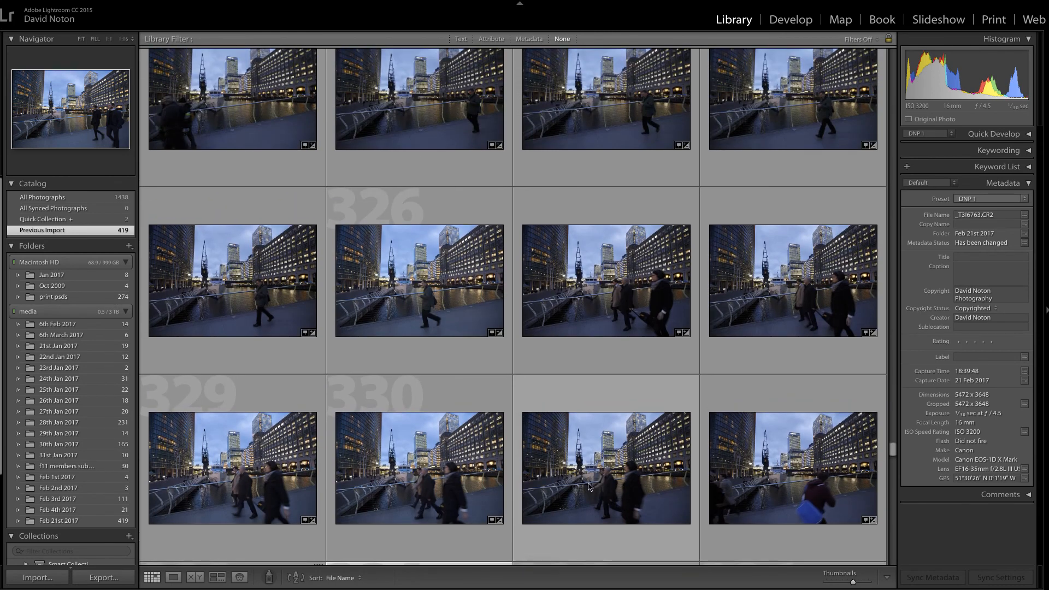
left_click(621, 486)
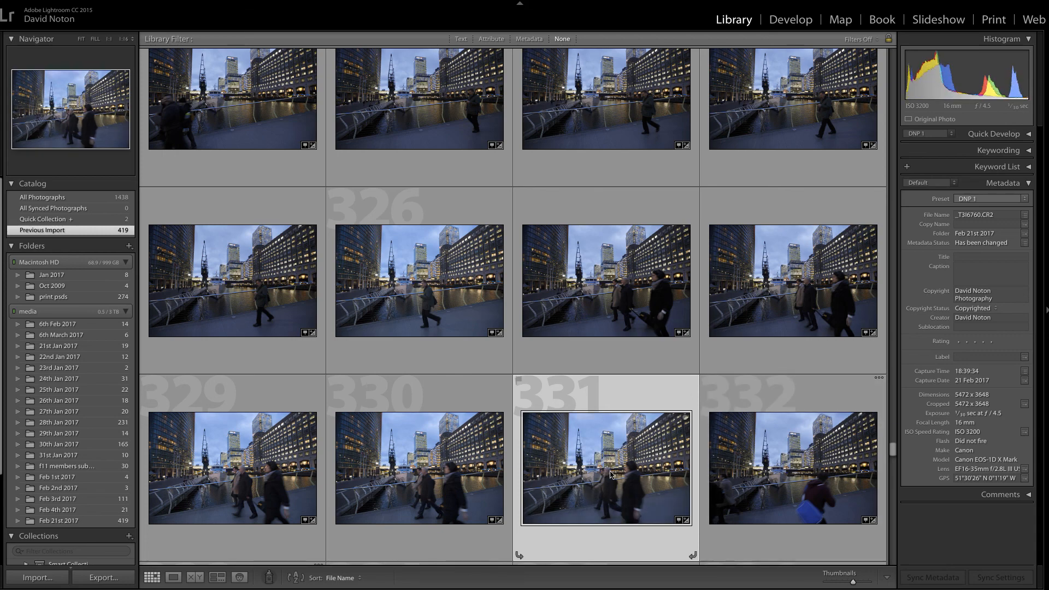
scroll(608, 475, "up", 1)
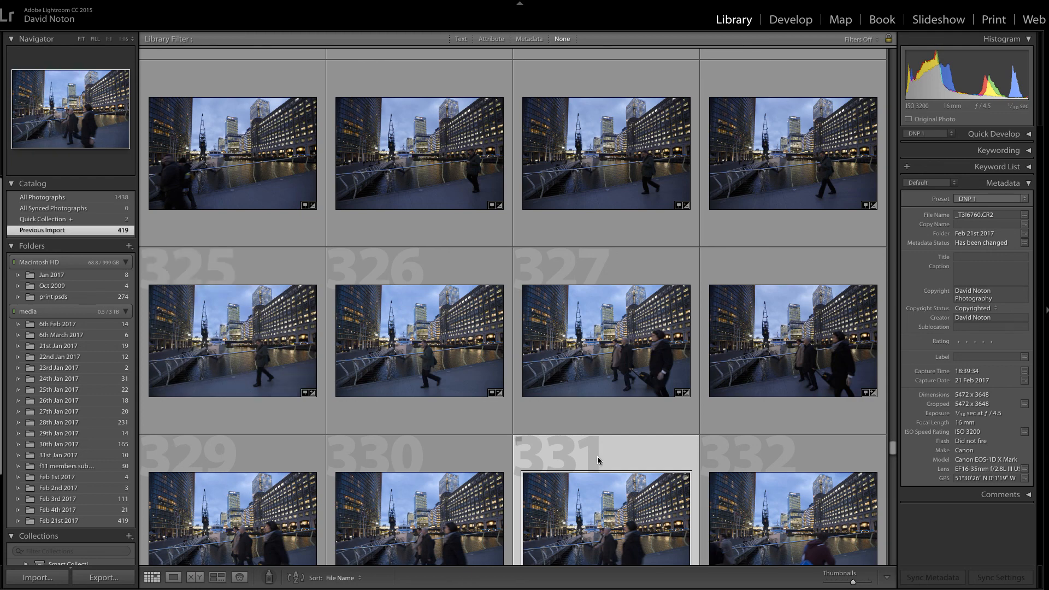
scroll(595, 448, "up", 3)
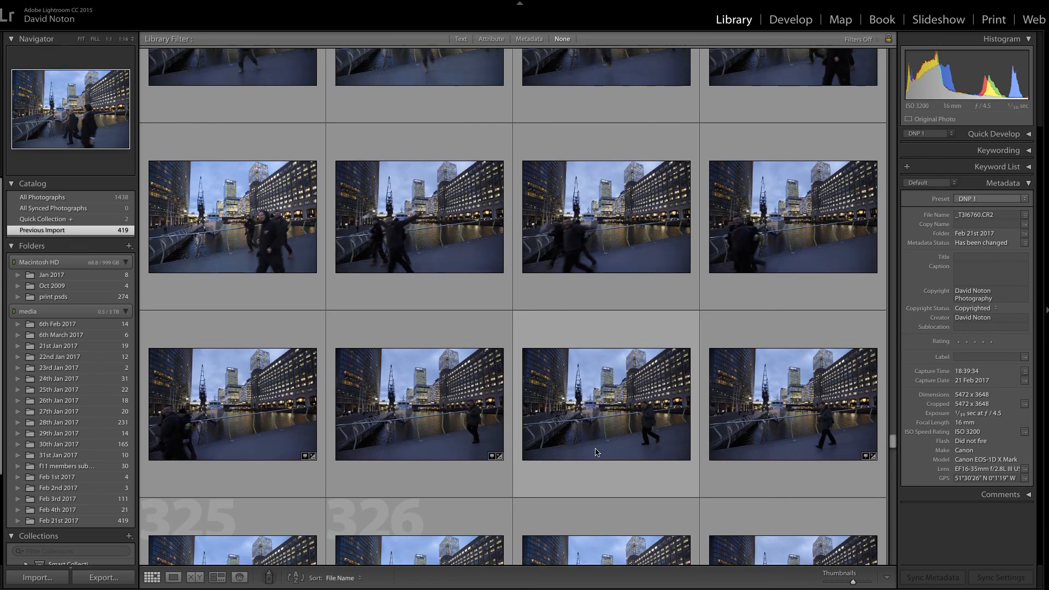